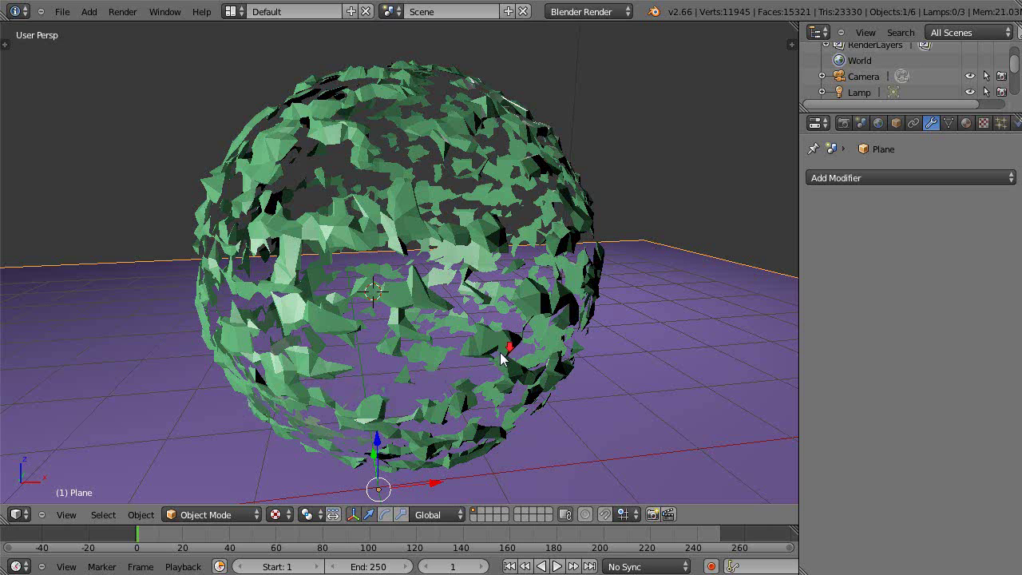
Step: Select the green fragmented sphere and examine its broken surface up close and from another side
scroll(662, 415, down, 3)
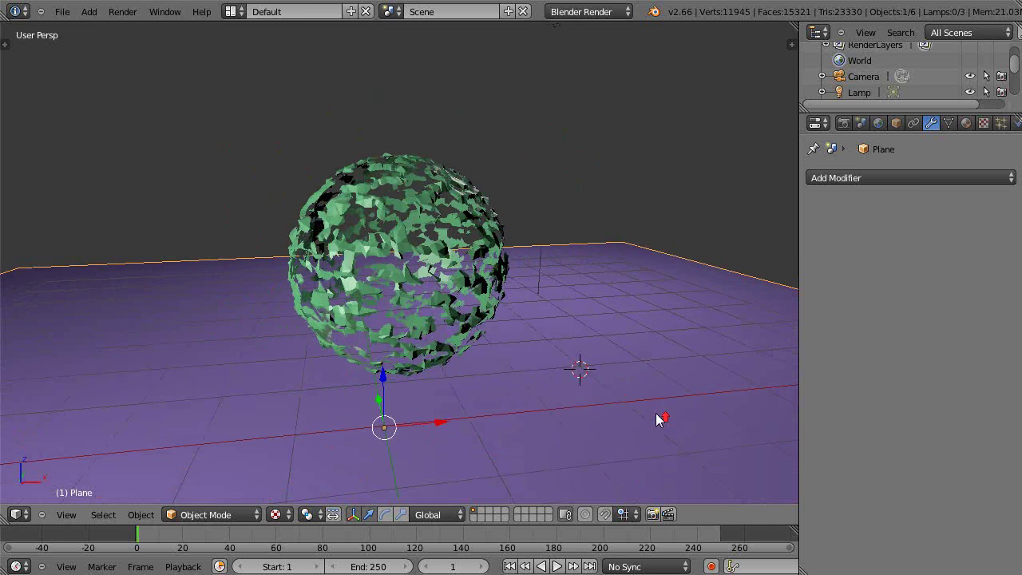
scroll(662, 418, up, 4)
scroll(692, 402, down, 1)
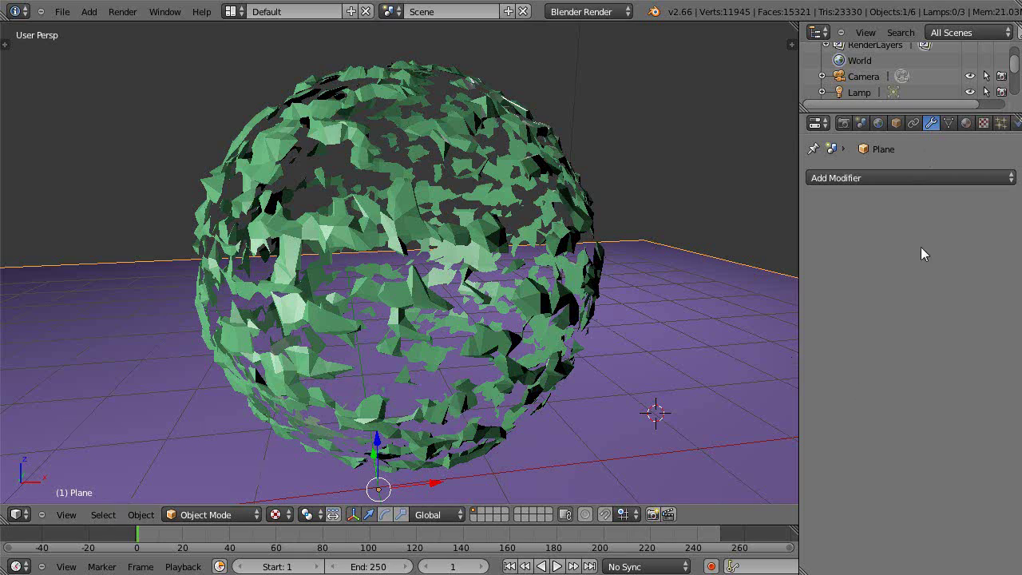
scroll(589, 331, down, 2)
scroll(515, 341, up, 4)
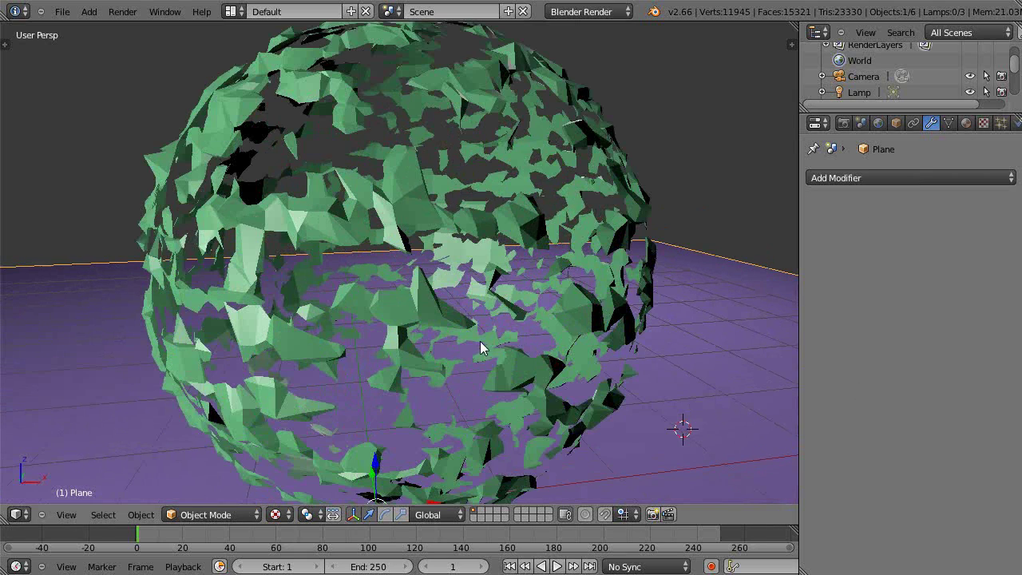
right_click(479, 335)
scroll(577, 319, down, 1)
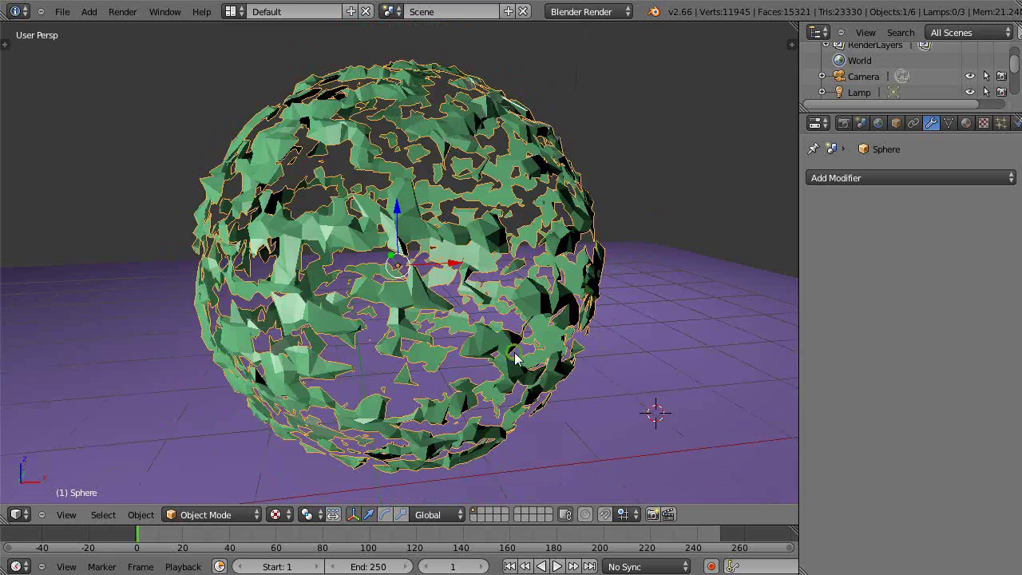
middle_drag(515, 359, 573, 359)
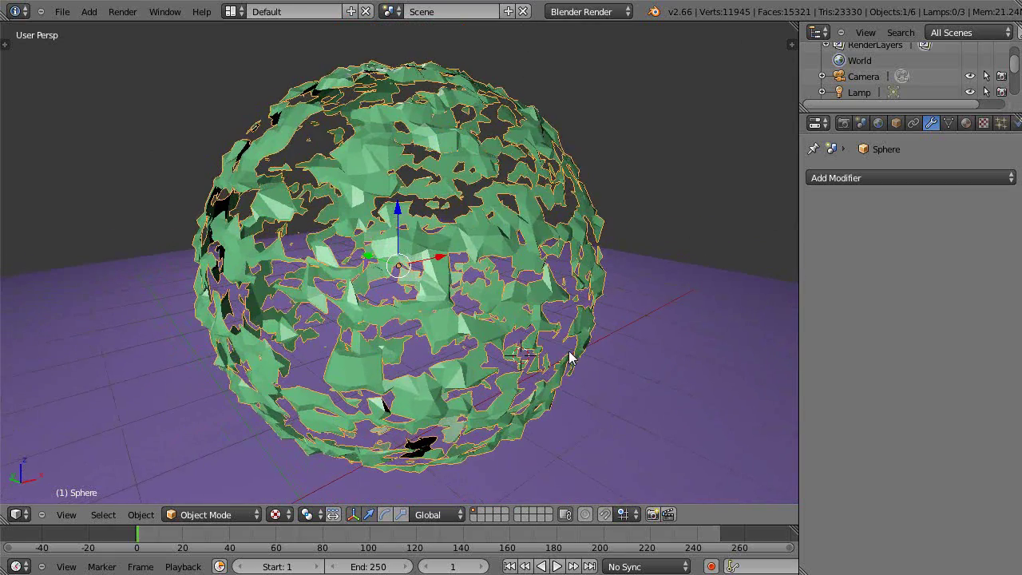
scroll(532, 335, up, 5)
scroll(529, 338, up, 2)
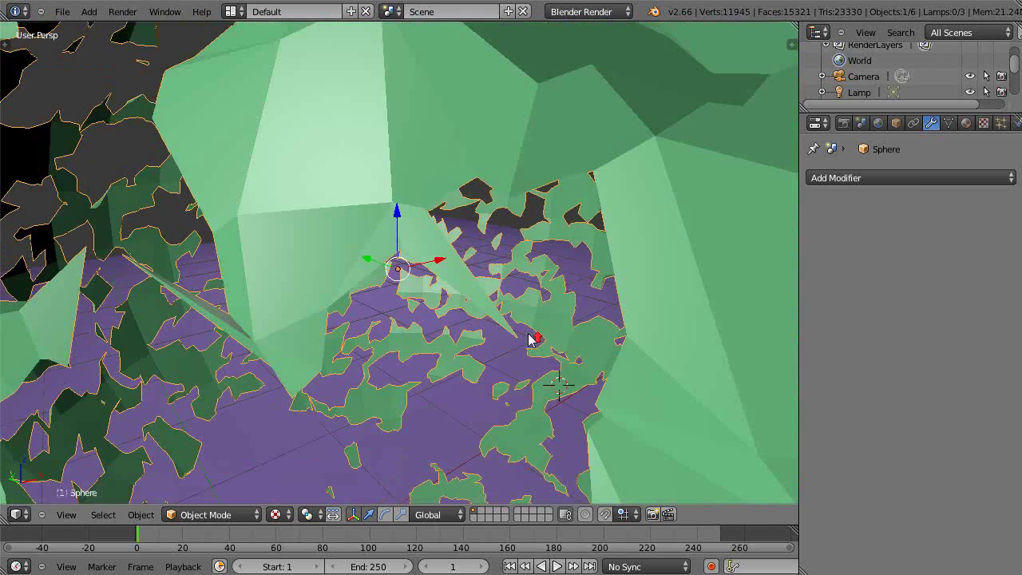
scroll(483, 396, down, 7)
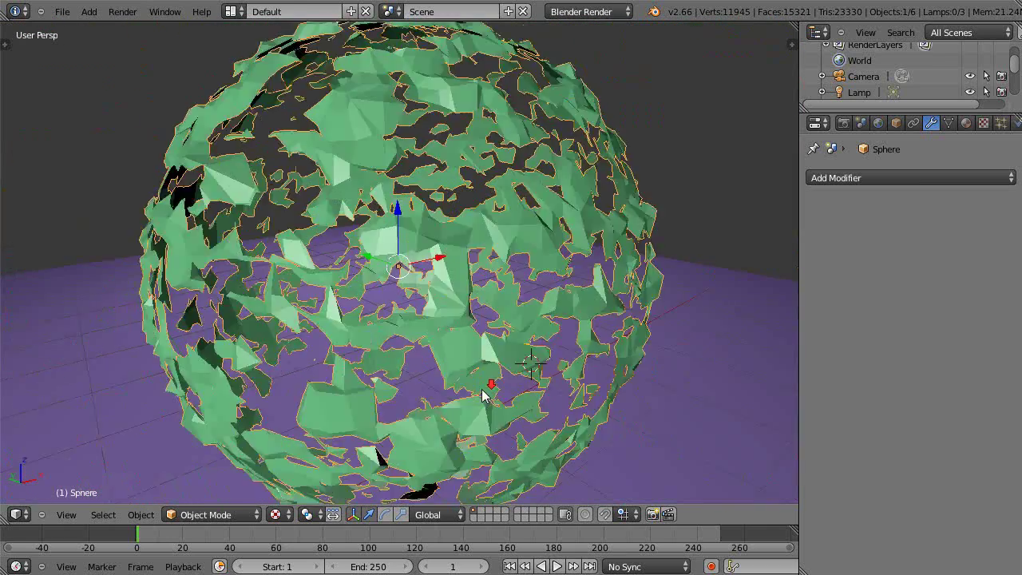
scroll(483, 395, down, 1)
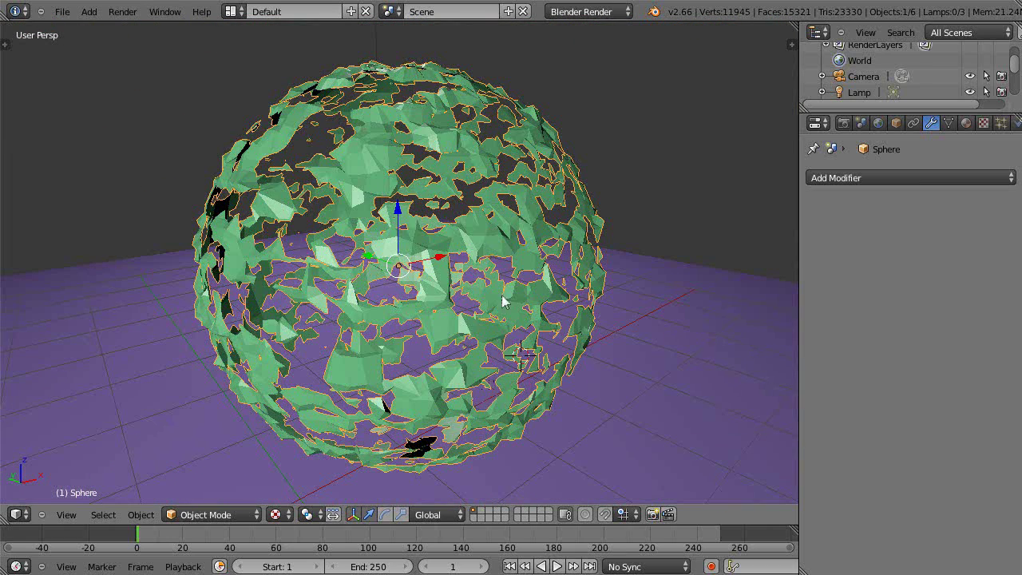
Step: Delete the selected green fragmented sphere from the scene
key(x)
click(459, 348)
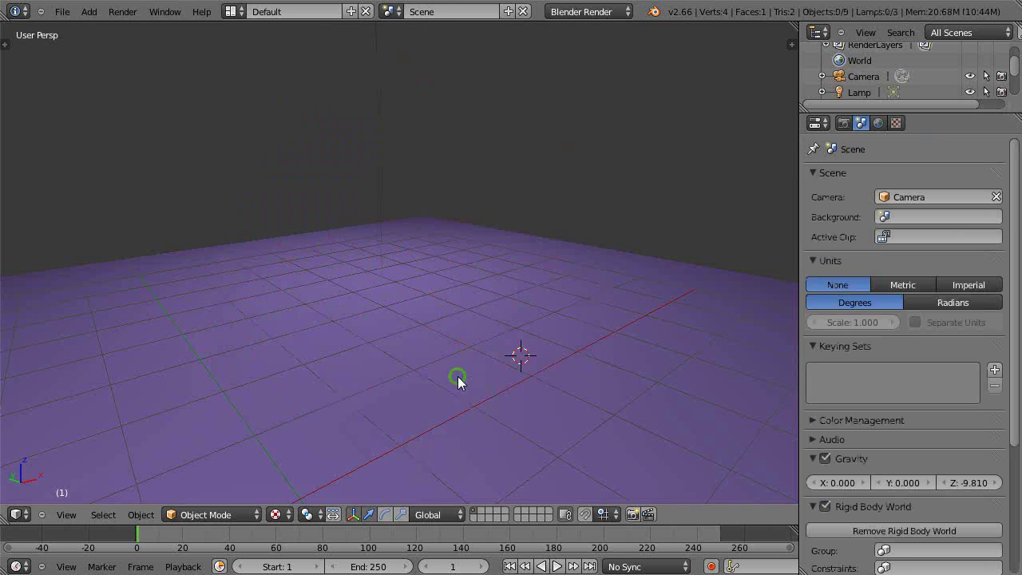
middle_drag(458, 376, 453, 353)
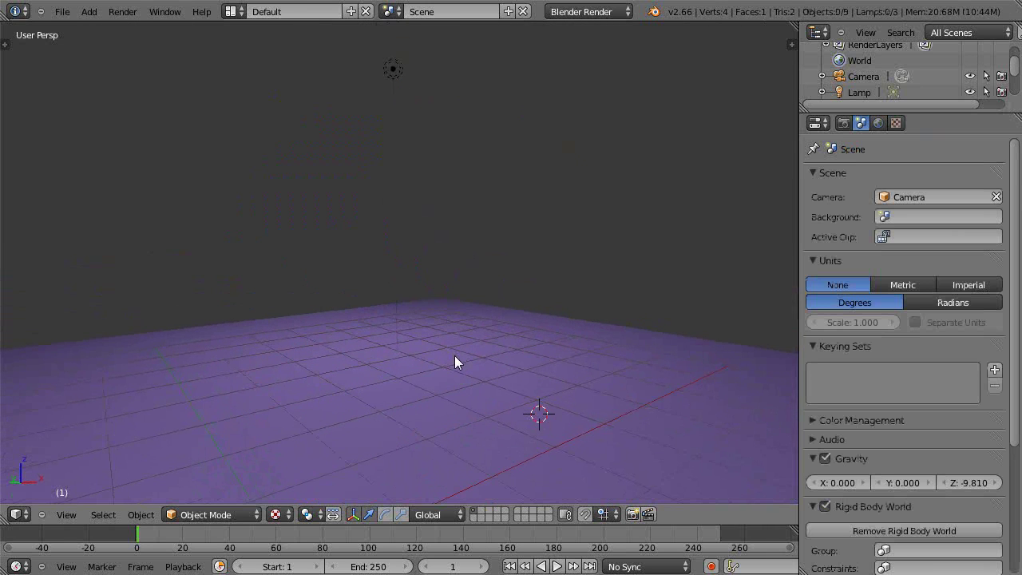
Step: Reset the 3D cursor to the scene centre and add a UV sphere there
key(shift+c)
scroll(448, 359, up, 6)
middle_drag(462, 408, 530, 415)
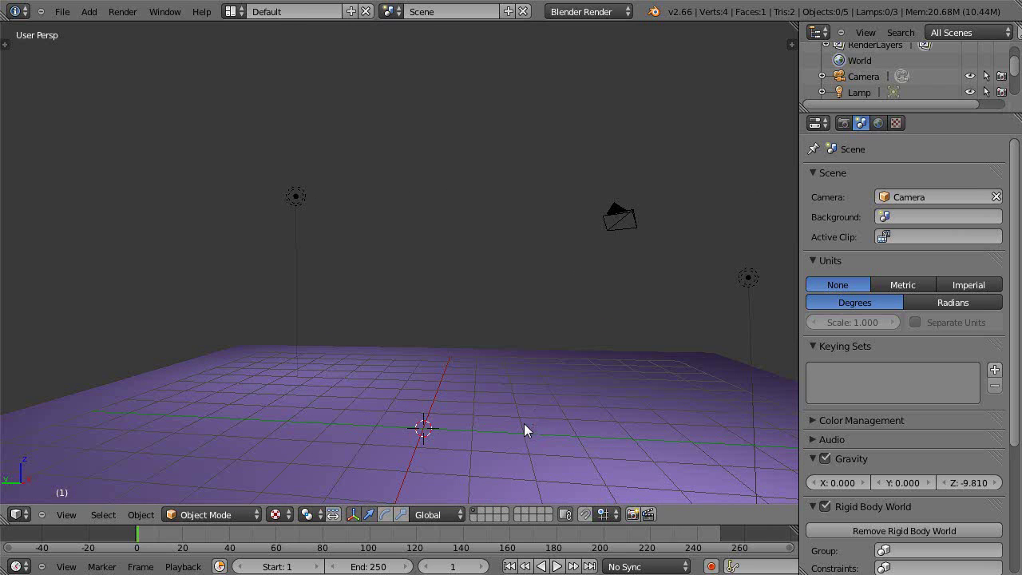
key(shift+a)
mouse_move(508, 345)
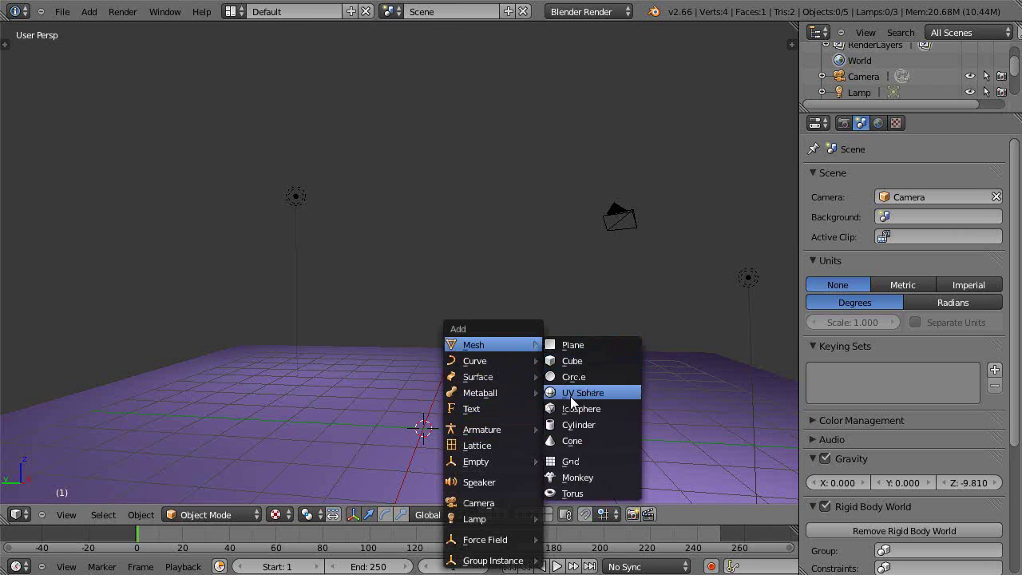
click(575, 393)
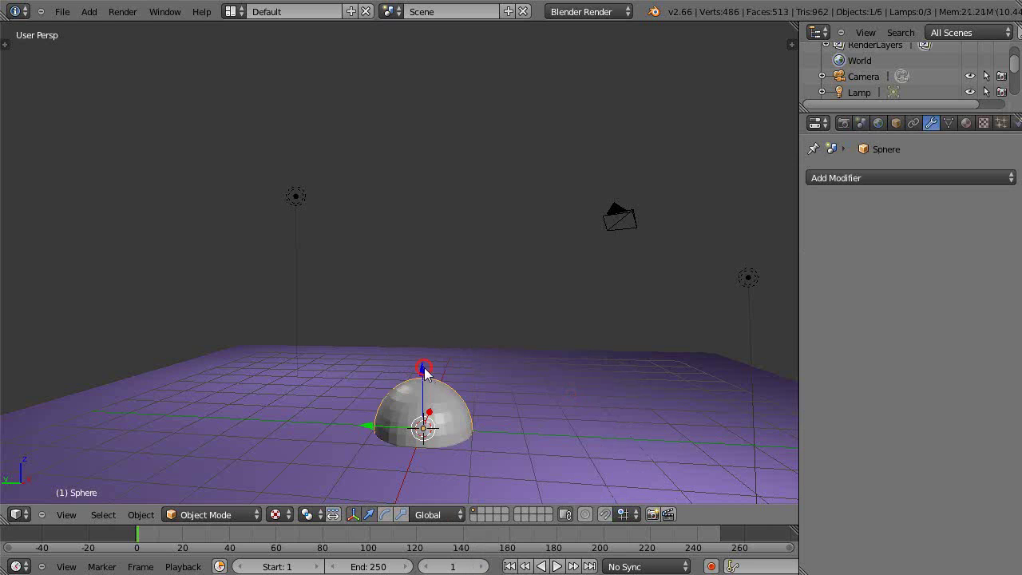
Step: Raise the new sphere along Z and scale it up uniformly so it sits roughly on the purple plane
drag(425, 371, 442, 301)
key(s)
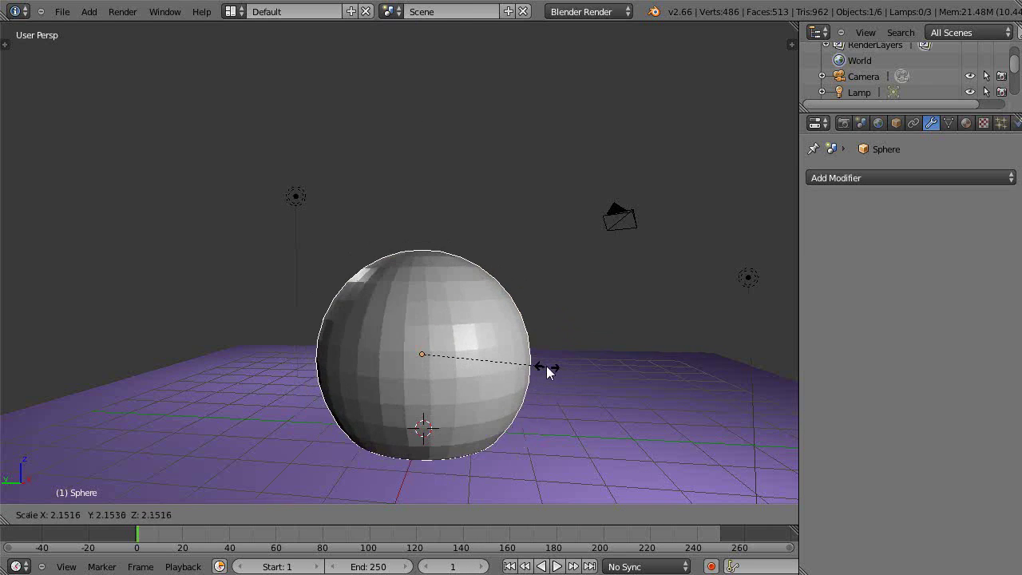
click(519, 367)
middle_drag(530, 343, 502, 375)
key(KP_Decimal)
scroll(488, 386, down, 4)
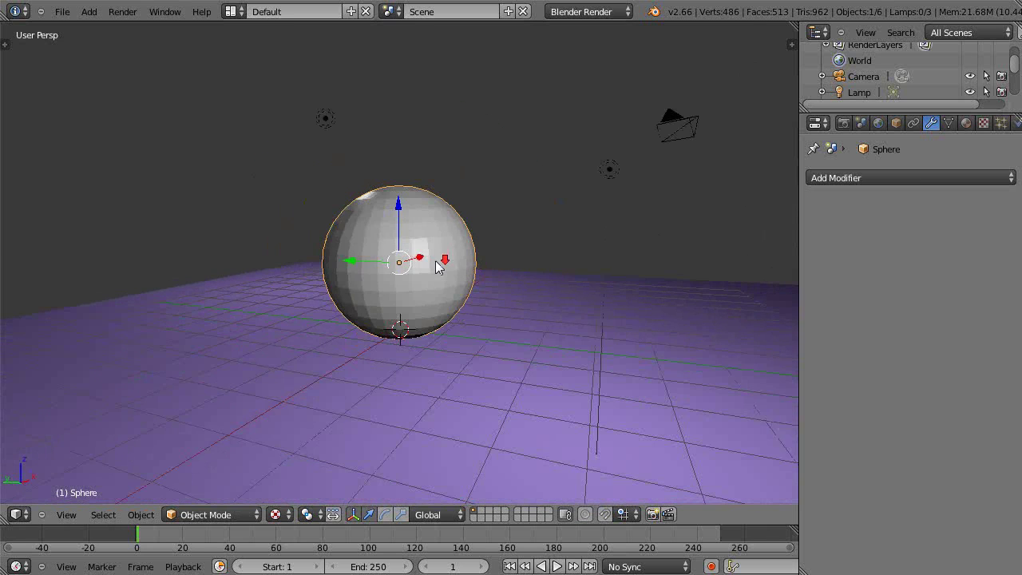
Step: Subdivide the sphere's whole mesh with one cut and a Fractal value of 5.628 to roughen its surface
key(Tab)
key(w)
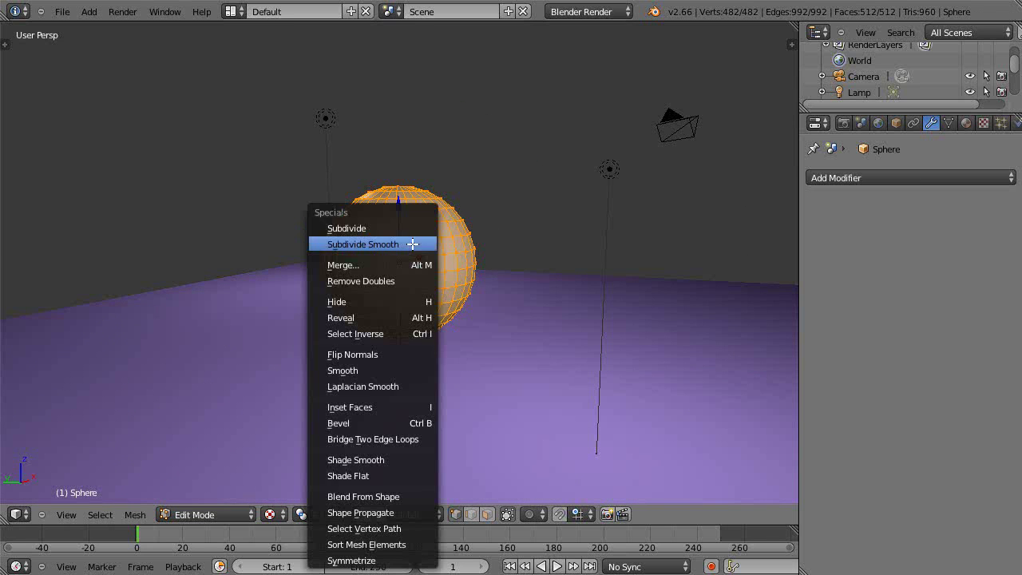
click(395, 228)
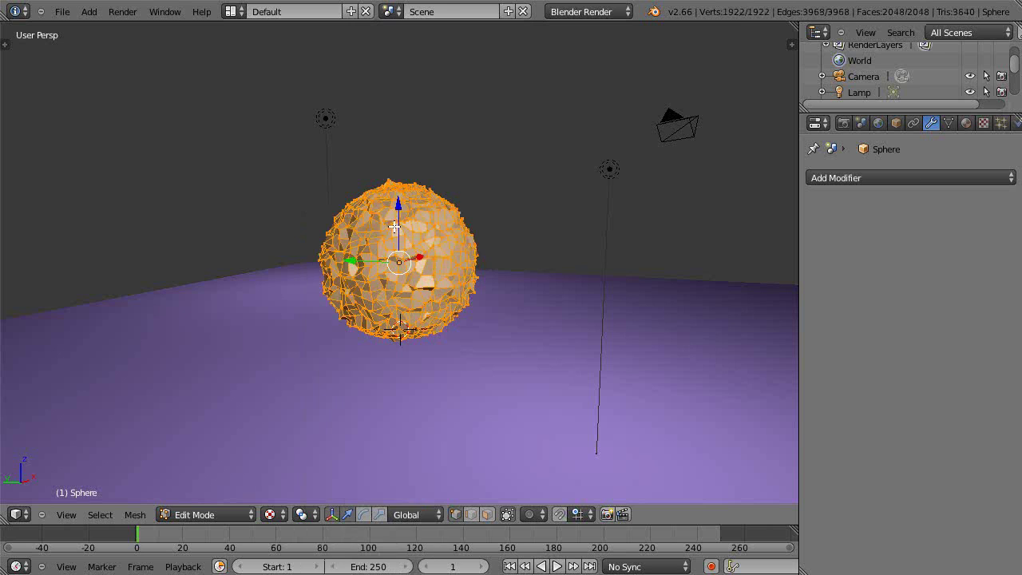
scroll(403, 279, up, 3)
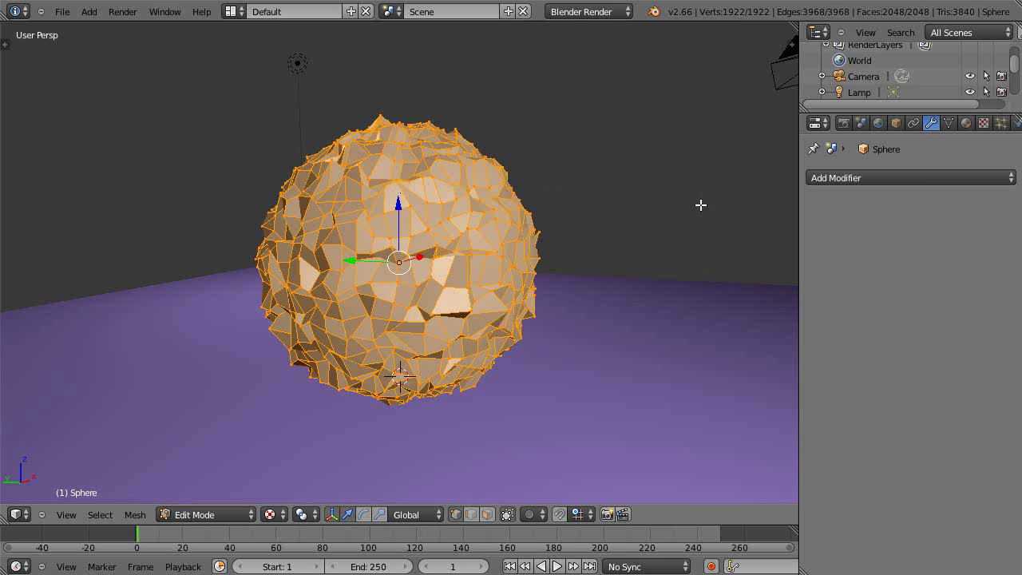
key(F6)
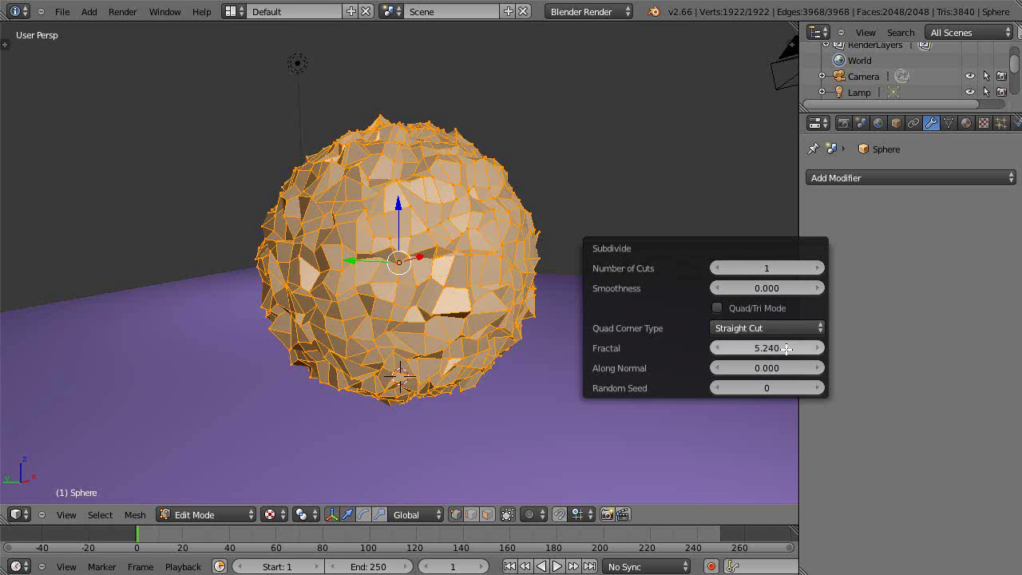
mouse_move(773, 349)
mouse_down()
mouse_move(746, 352)
mouse_move(831, 339)
mouse_move(749, 354)
mouse_move(761, 349)
mouse_up()
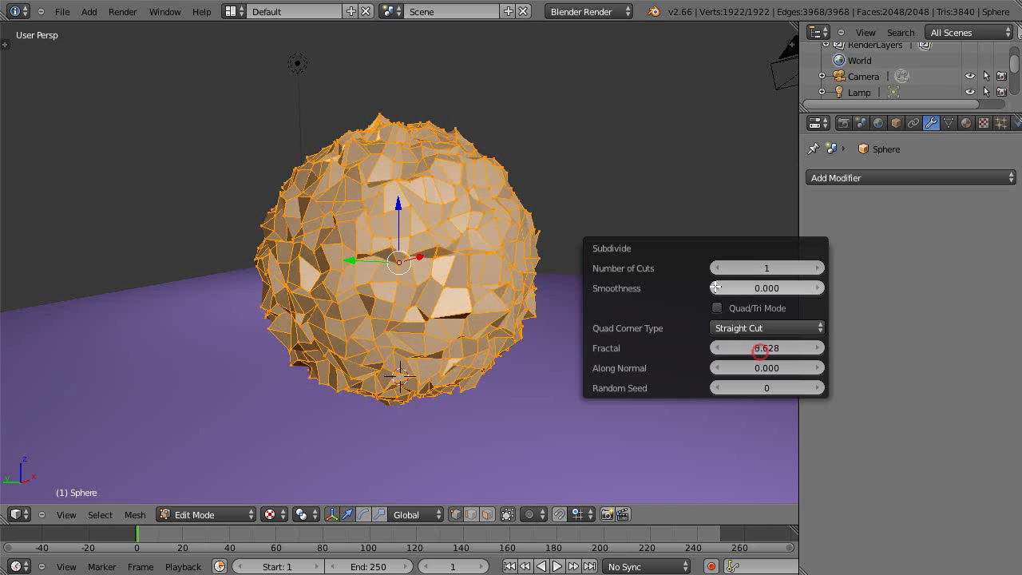
Step: Try the subdivision with 2 cuts and restore it to 1 cut
click(818, 268)
click(818, 268)
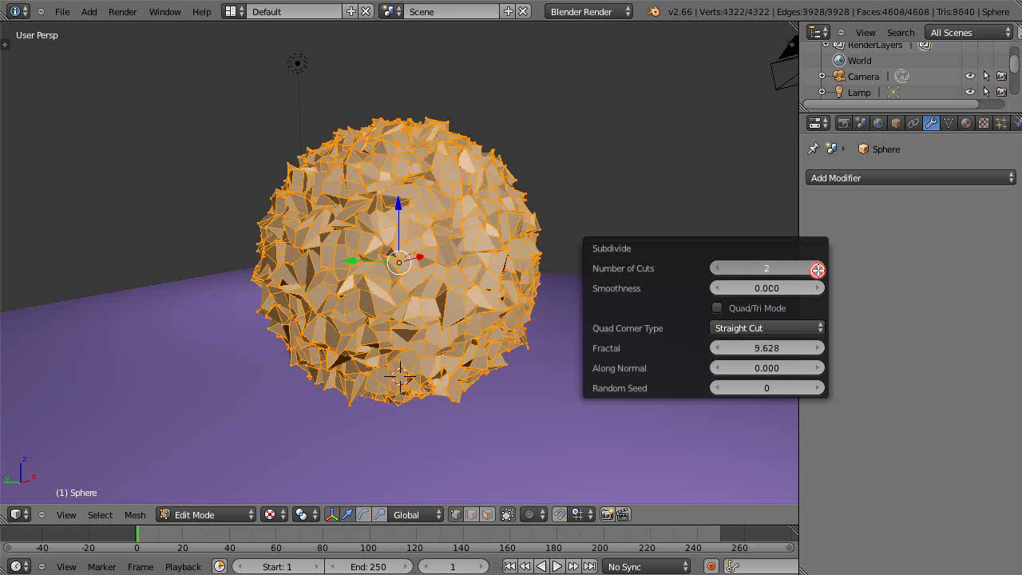
click(718, 268)
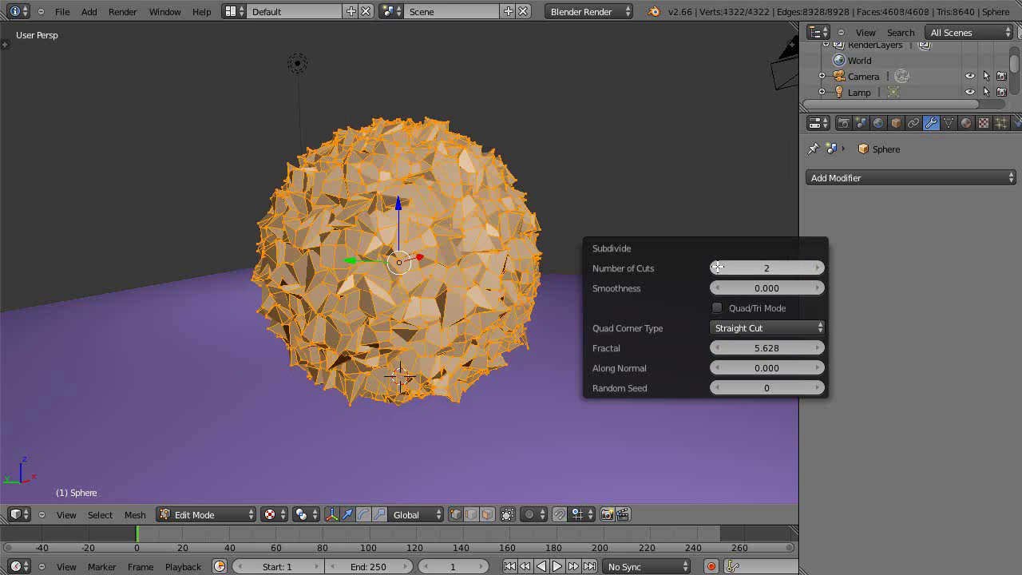
click(717, 268)
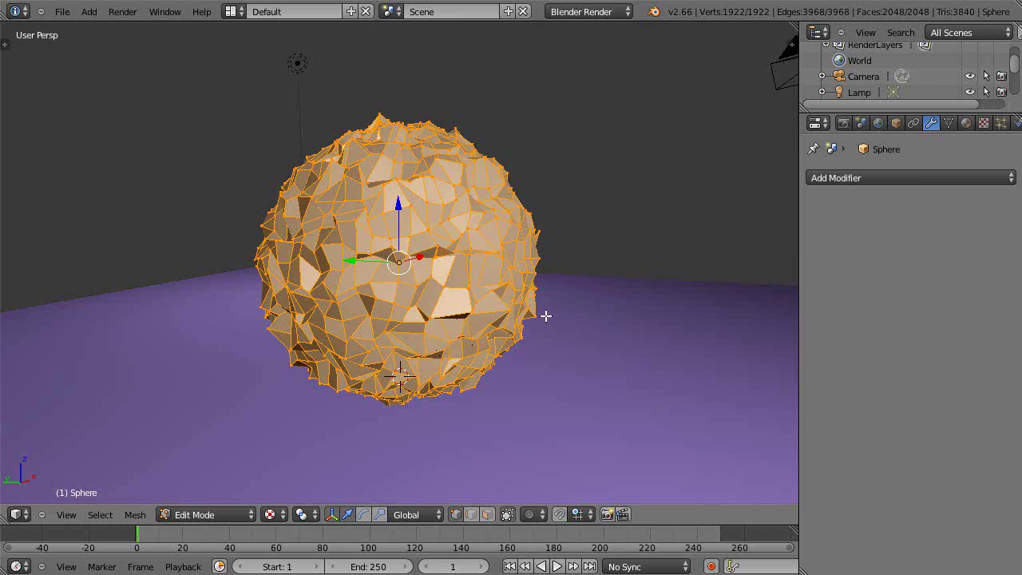
Step: Return the rough sphere to Object Mode and snap the 3D cursor to its centre
key(Tab)
middle_drag(545, 322, 455, 353)
scroll(447, 339, up, 5)
scroll(448, 340, down, 5)
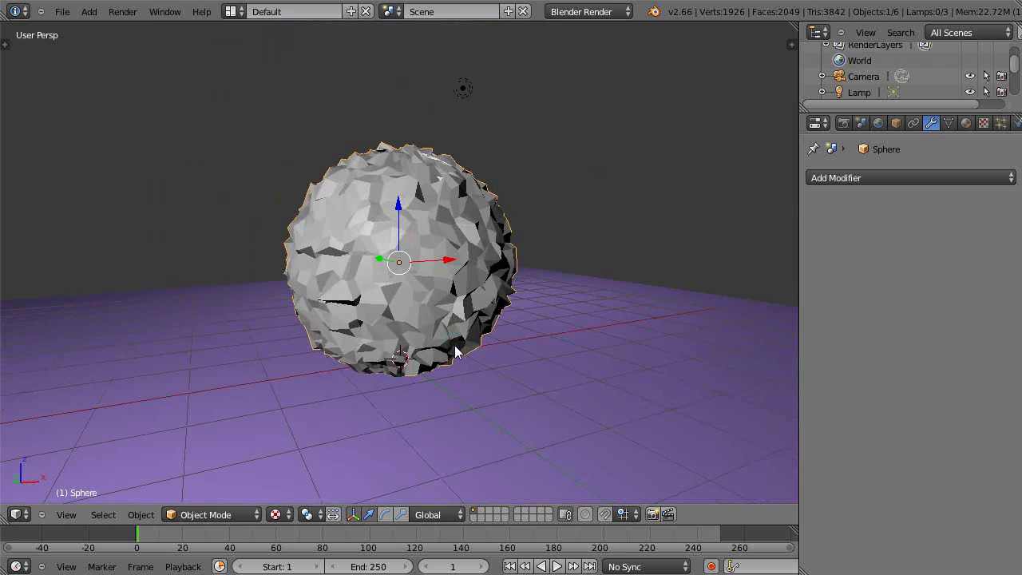
key(shift+s)
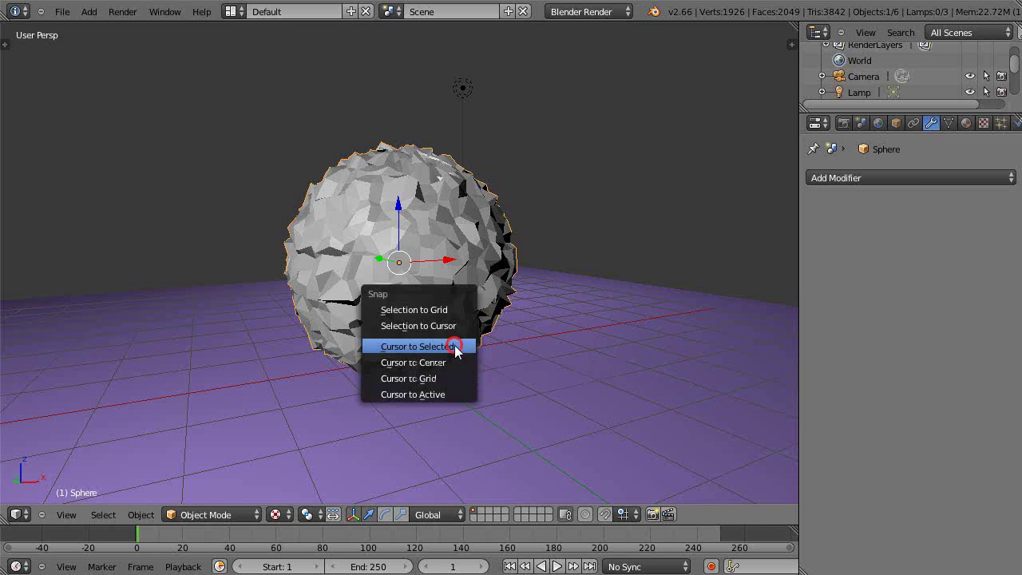
click(455, 345)
Step: Add a second UV sphere at the cursor and scale it up until only the rough sphere's peaks protrude through it
key(shift+a)
mouse_move(463, 343)
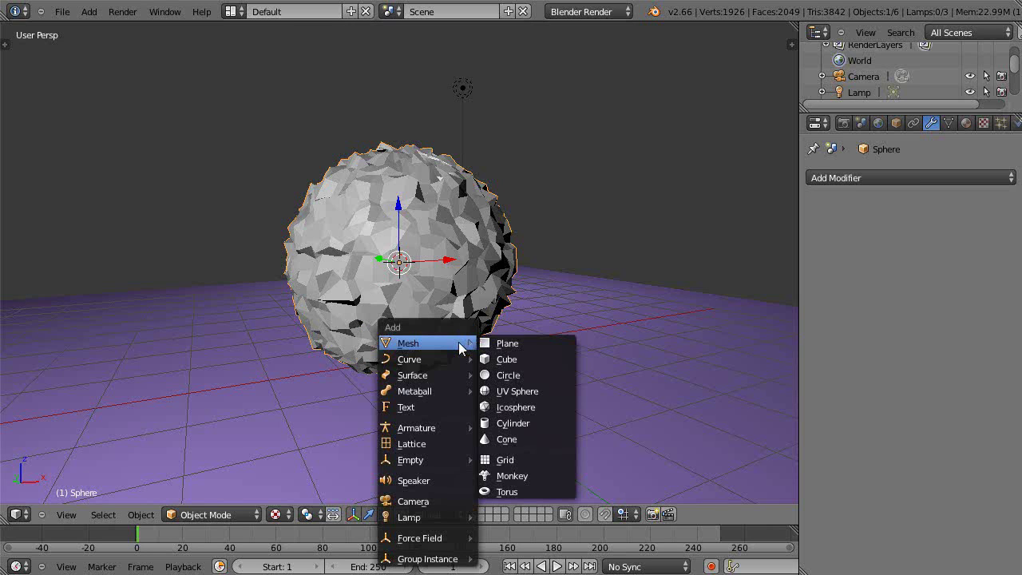
click(512, 390)
key(s)
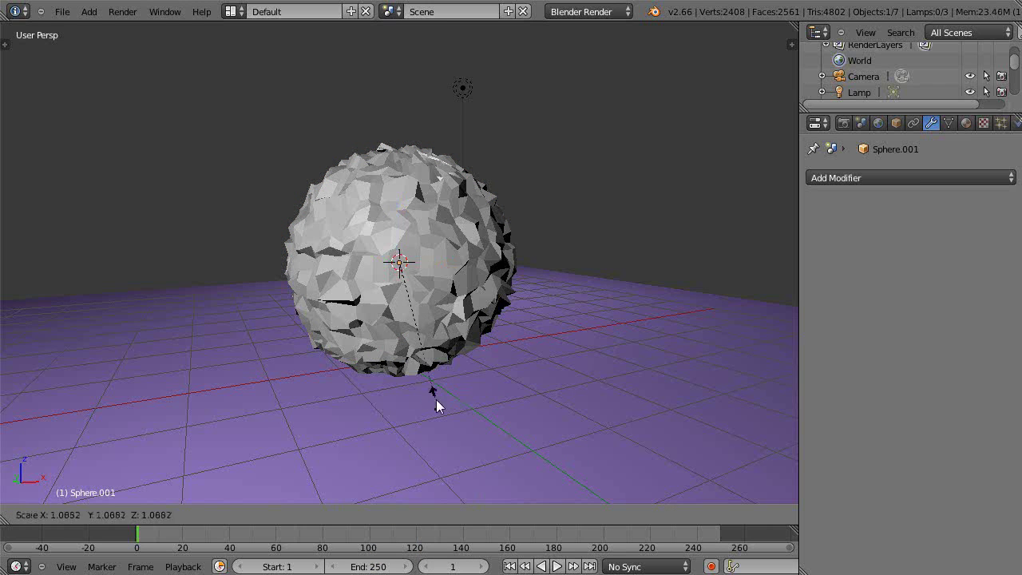
click(556, 425)
scroll(515, 421, up, 4)
scroll(512, 424, down, 2)
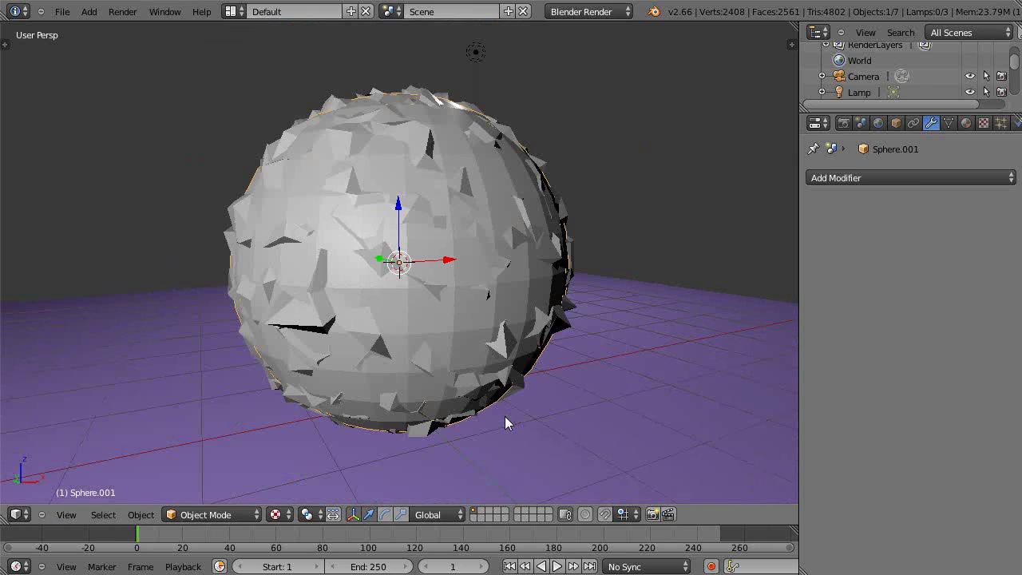
mouse_move(506, 422)
middle_down()
mouse_move(497, 402)
mouse_move(488, 408)
middle_up()
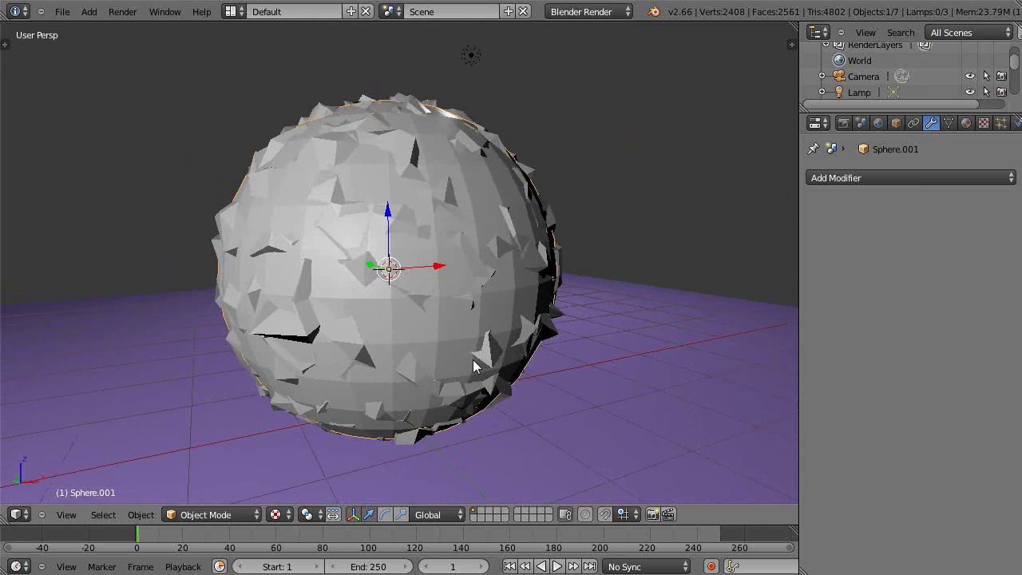
Step: Assign the existing green material named Material to the smooth sphere
click(967, 126)
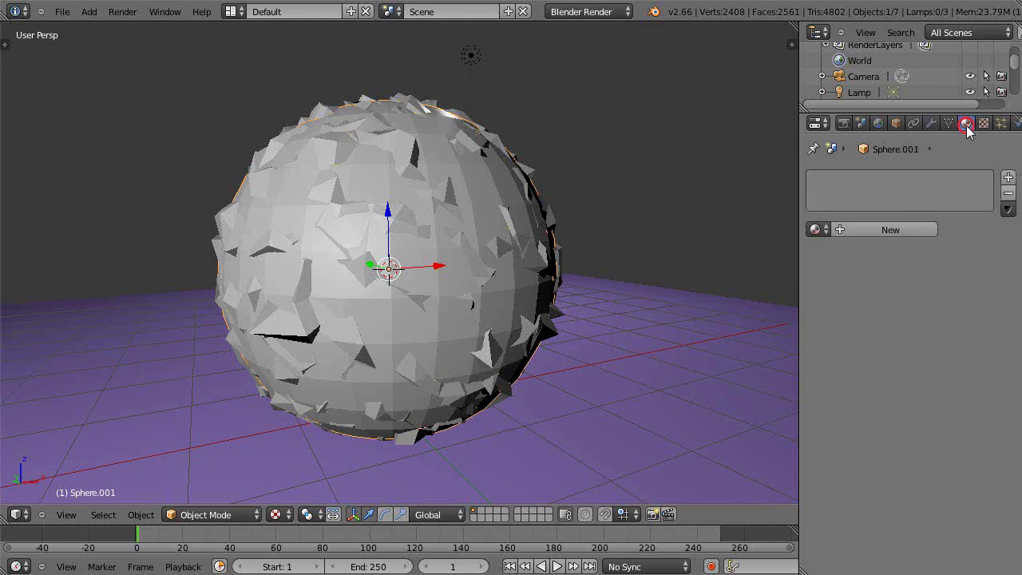
click(815, 229)
click(827, 253)
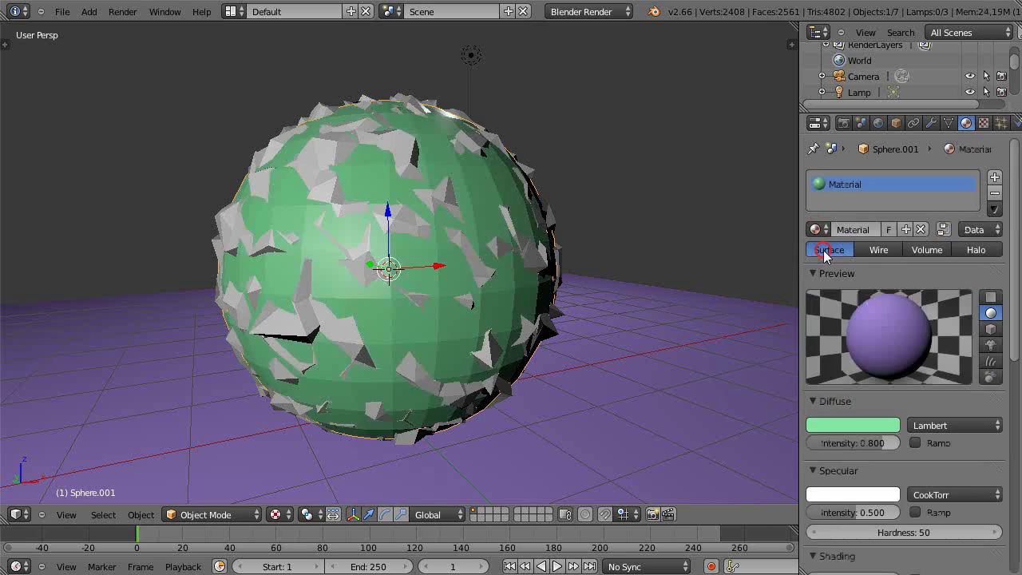
middle_drag(479, 340, 447, 339)
scroll(451, 339, up, 4)
scroll(456, 340, down, 2)
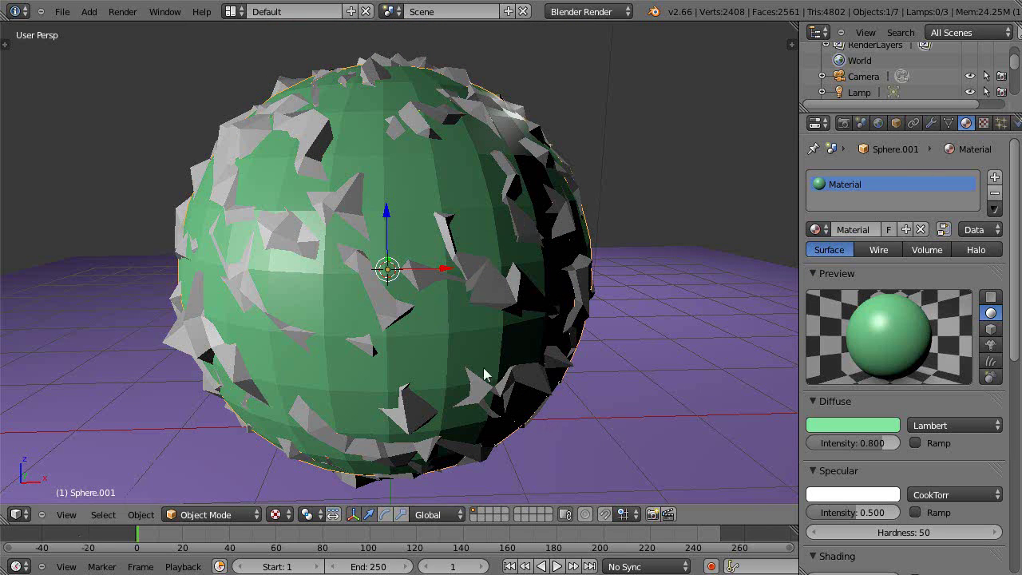
Step: Subtract the rough sphere from the smooth green sphere with a Boolean modifier set to Difference, and apply it
click(931, 124)
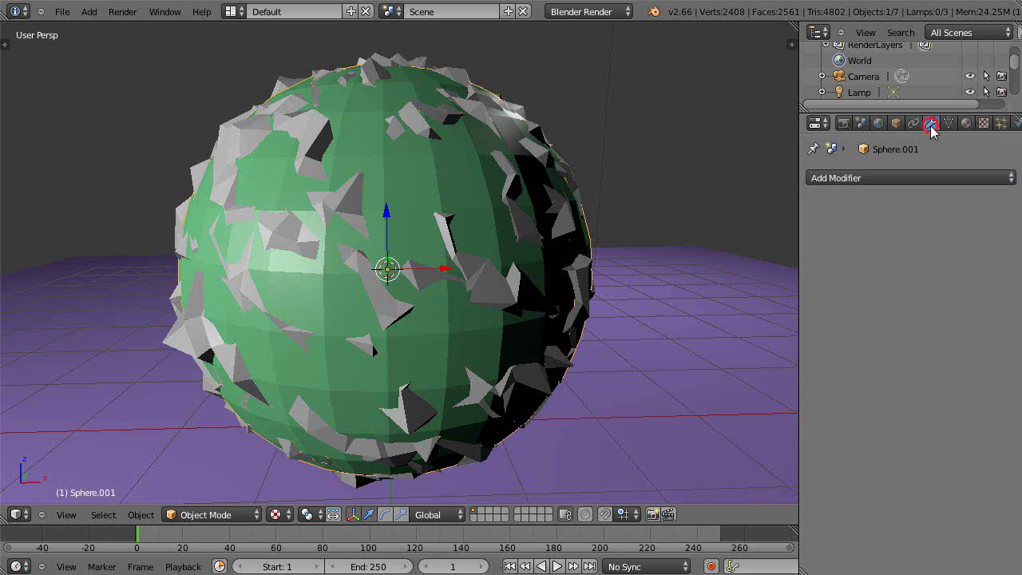
click(865, 177)
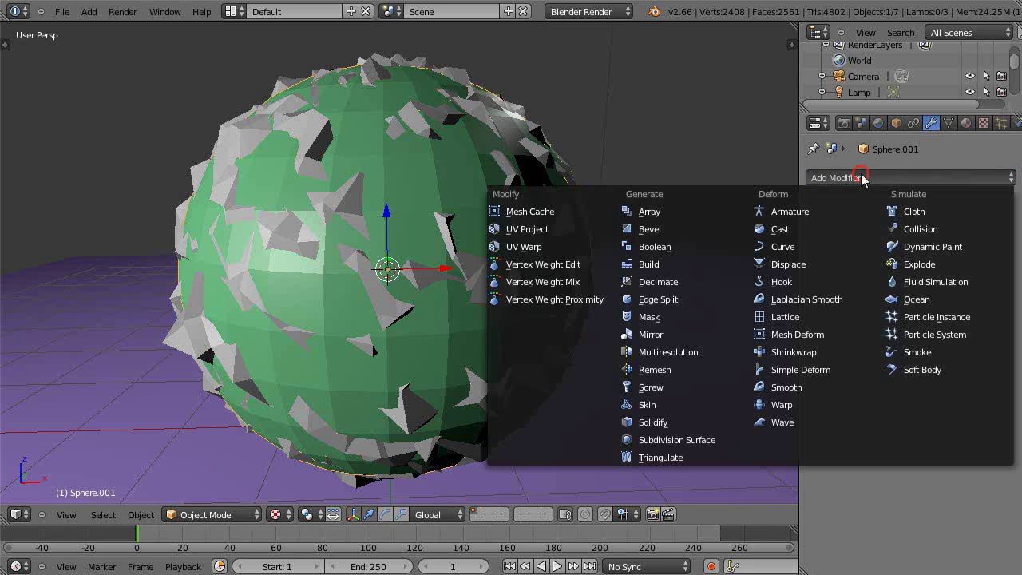
click(644, 247)
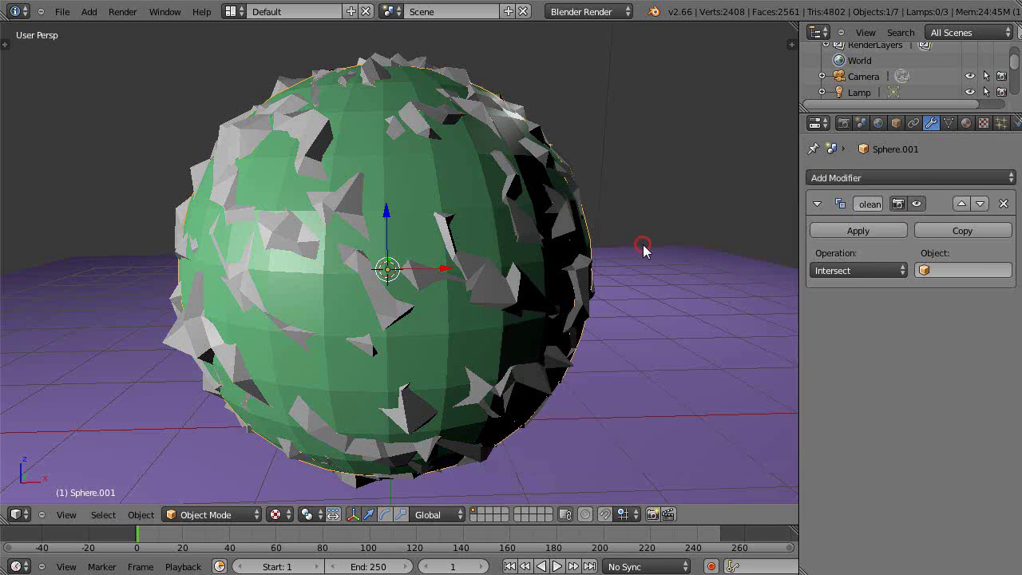
click(858, 270)
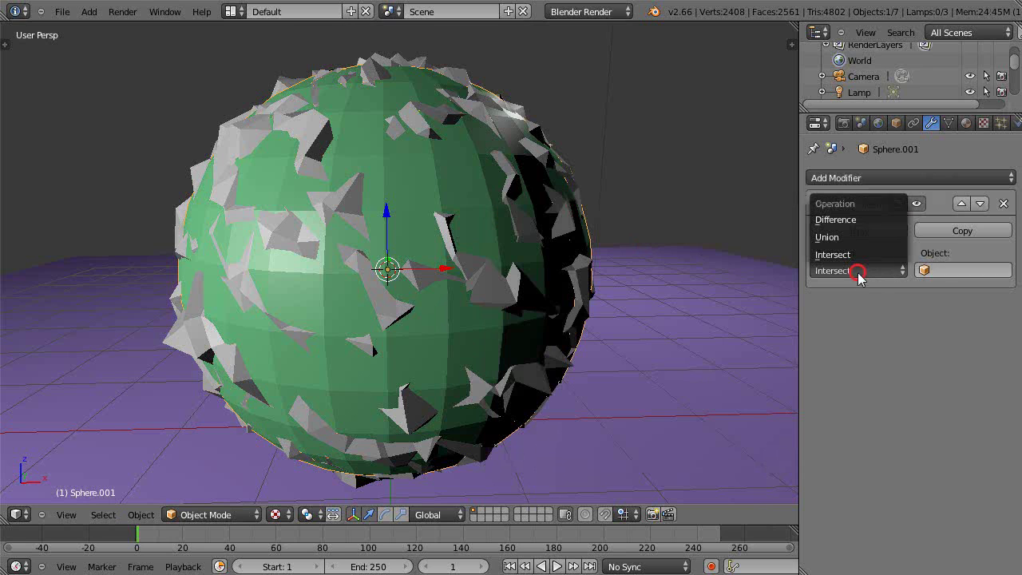
click(837, 221)
click(951, 270)
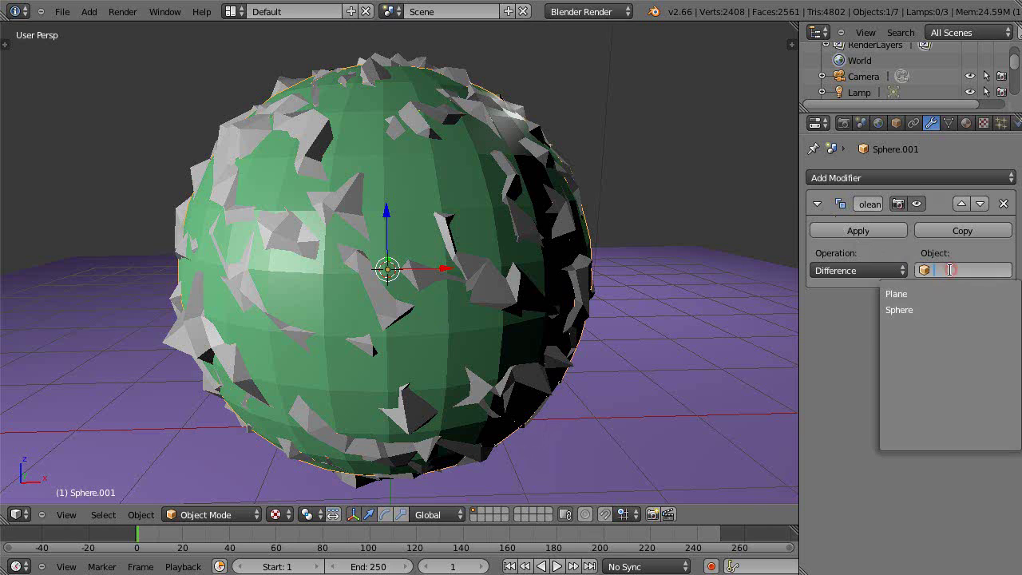
click(926, 310)
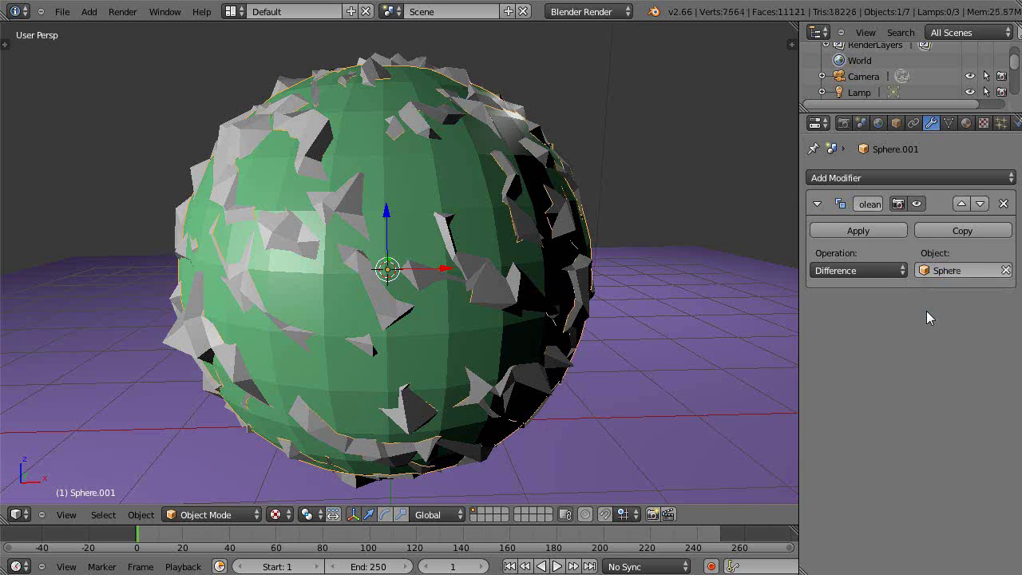
click(851, 231)
Step: Move the cut green sphere aside along the X axis and inspect its carved surface beside the rough sphere
scroll(390, 283, down, 1)
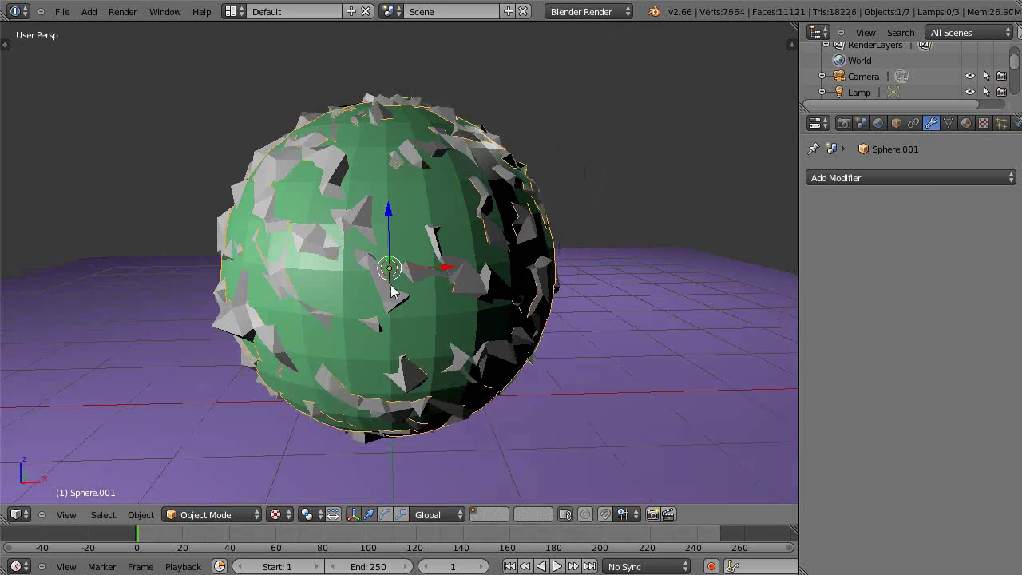
drag(444, 268, 246, 317)
scroll(287, 280, down, 2)
shift+middle_drag(245, 318, 445, 316)
scroll(339, 282, down, 2)
scroll(312, 299, up, 2)
scroll(320, 318, down, 3)
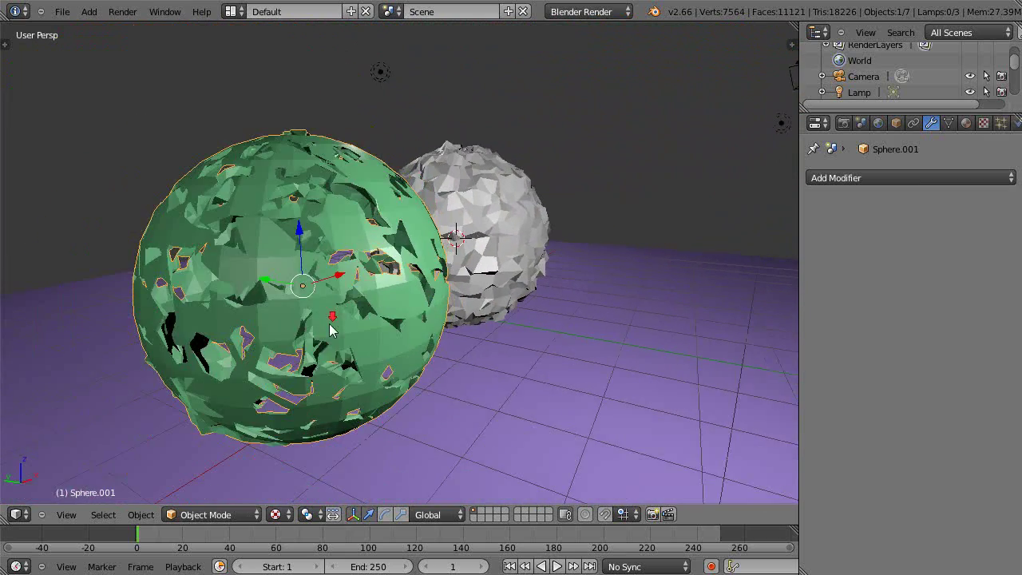
middle_drag(331, 326, 210, 332)
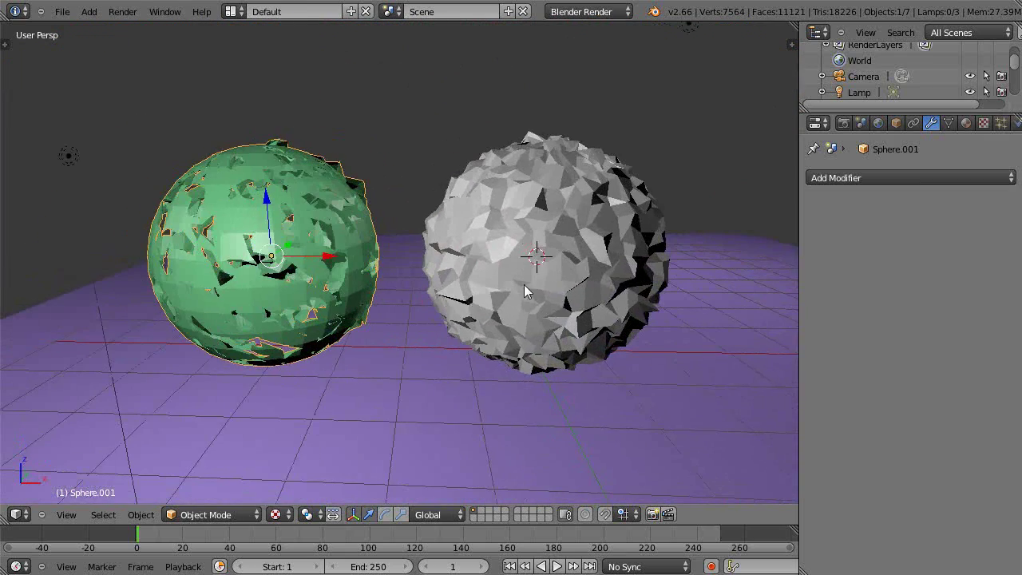
scroll(524, 285, down, 2)
scroll(530, 284, up, 2)
Step: Clear the green sphere's location and undo back to before its Boolean cut
key(alt+g)
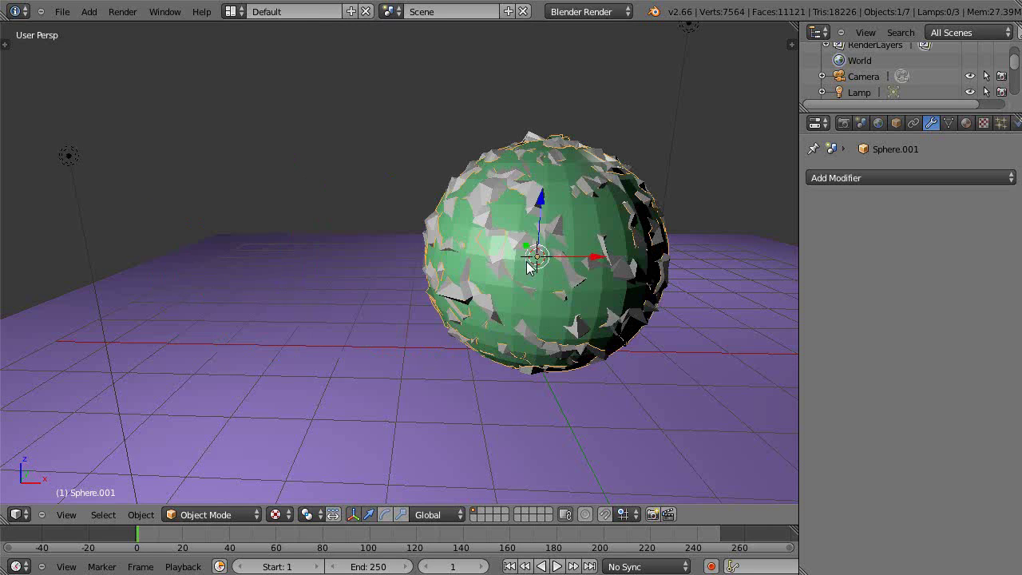
key(ctrl+z)
key(ctrl+z)
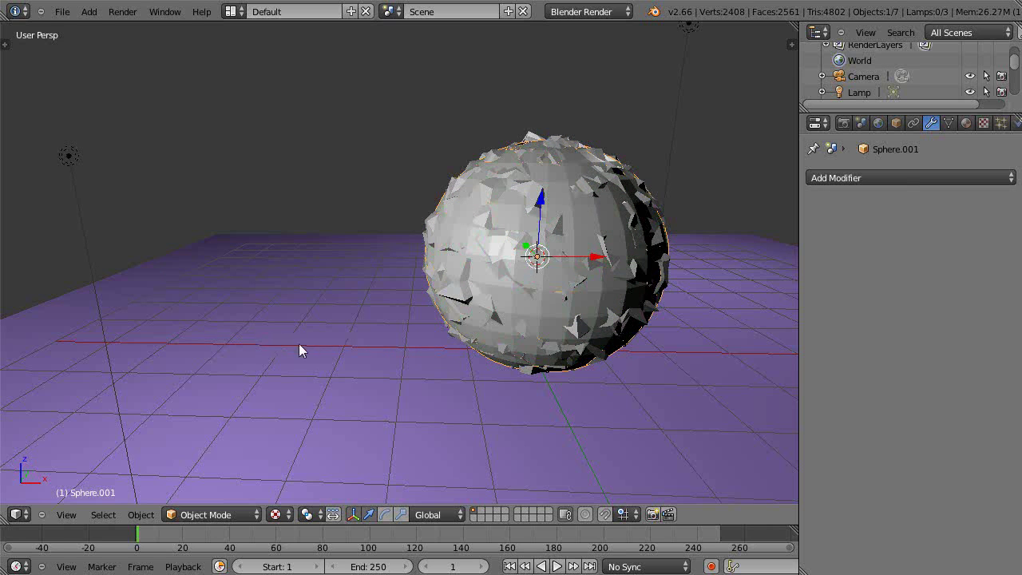
Step: Subtract Sphere.001 from the rough sphere with a Boolean modifier set to Difference, and apply it
right_click(561, 224)
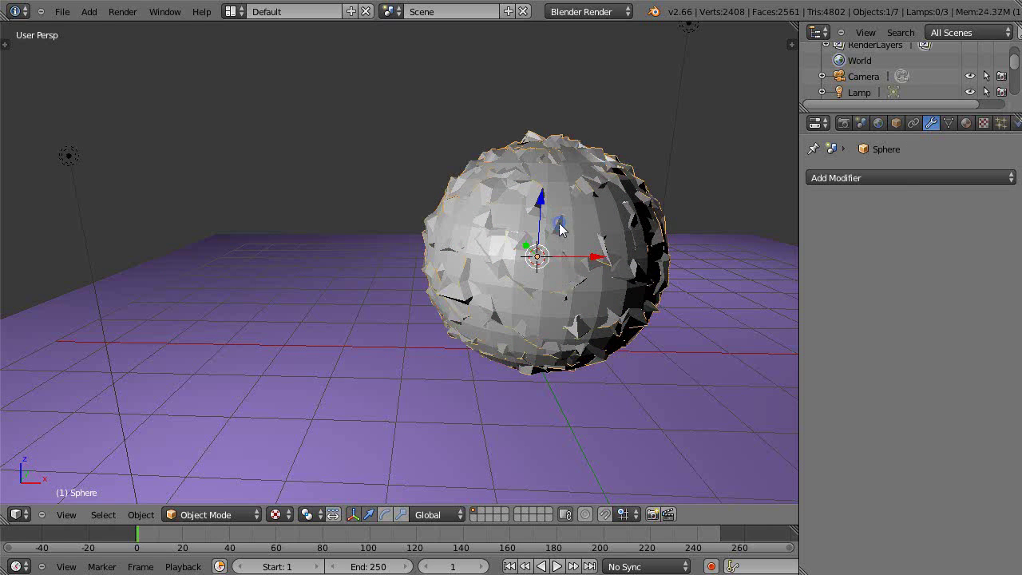
click(929, 175)
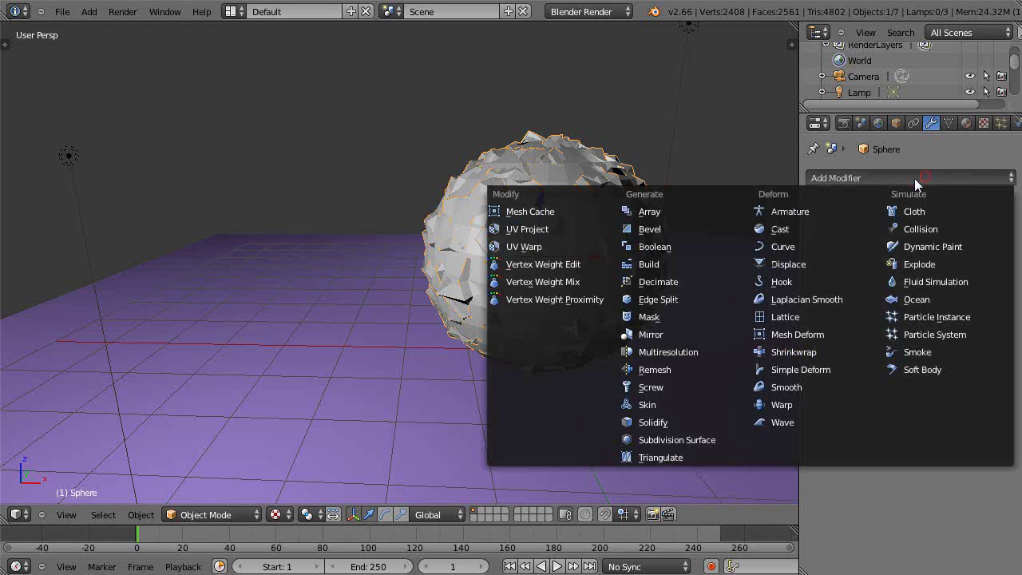
click(654, 247)
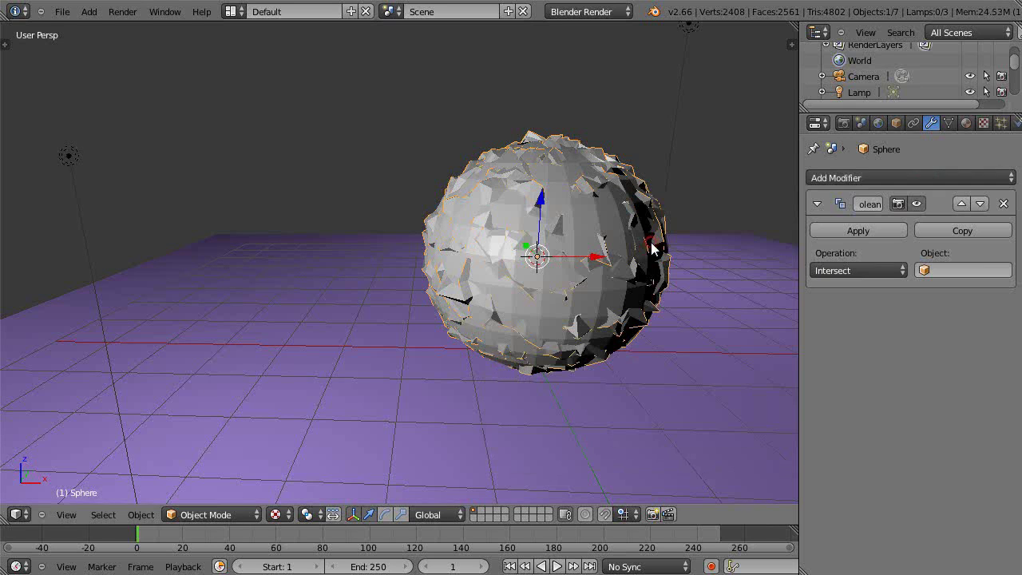
click(877, 272)
click(827, 220)
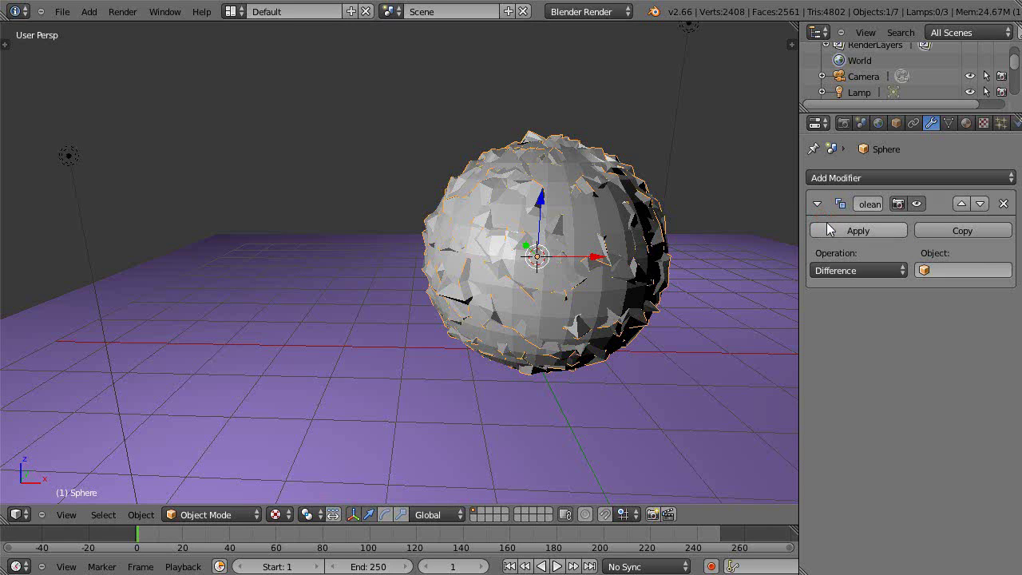
click(960, 271)
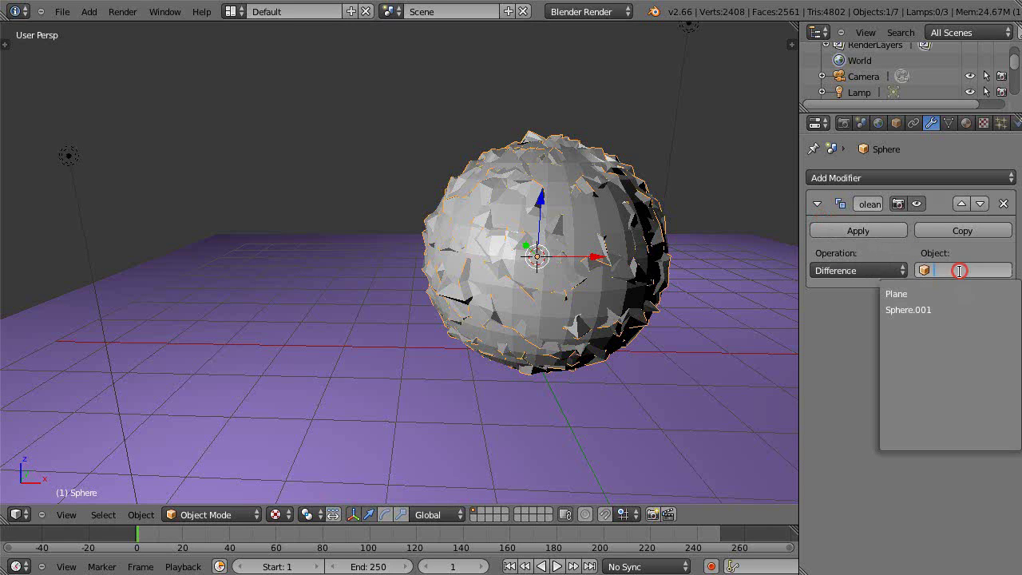
click(928, 308)
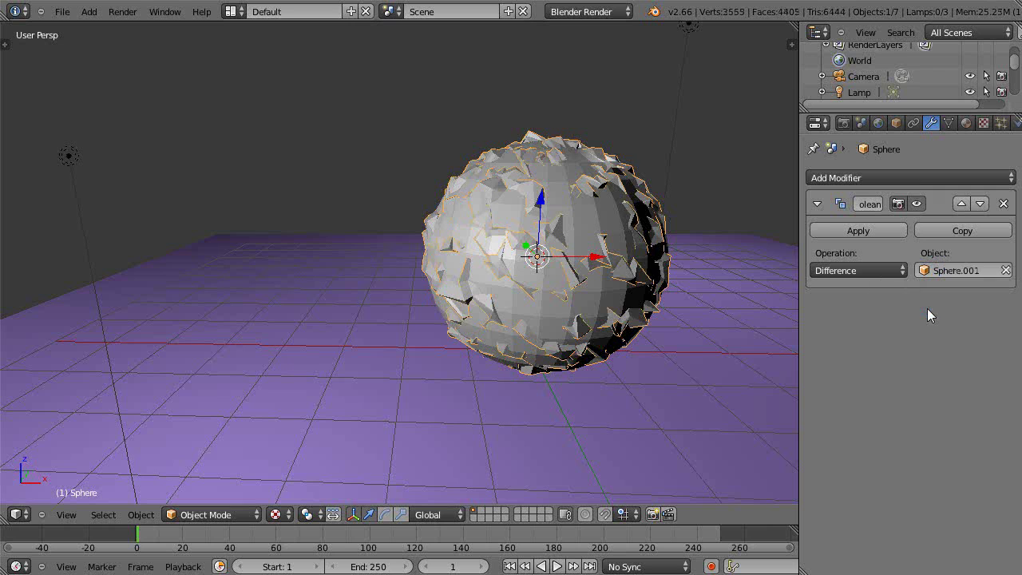
click(851, 231)
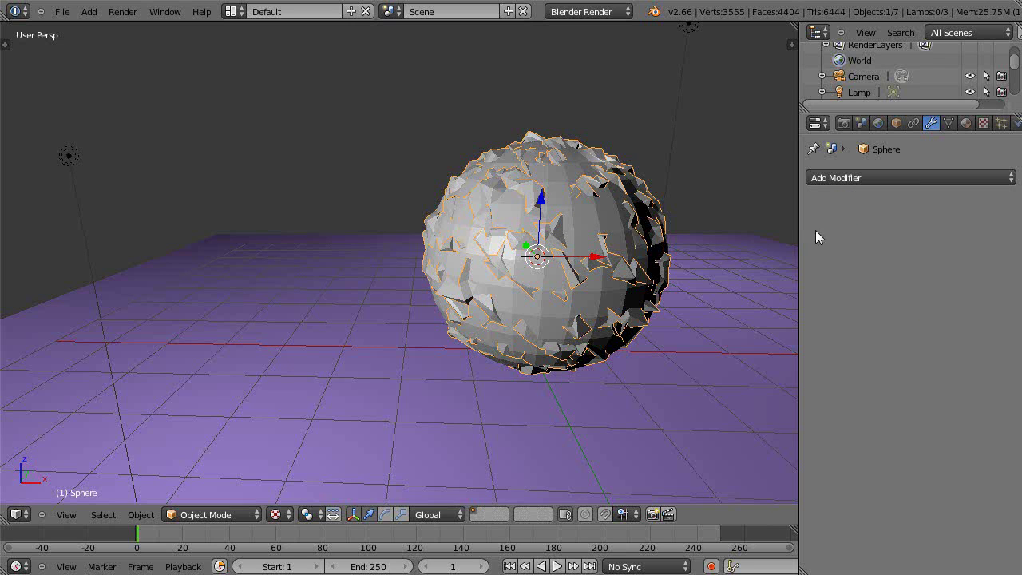
Step: Move the rough sphere's remaining fragments about 3.5 units in the negative X direction, clear of the smooth sphere
key(g)
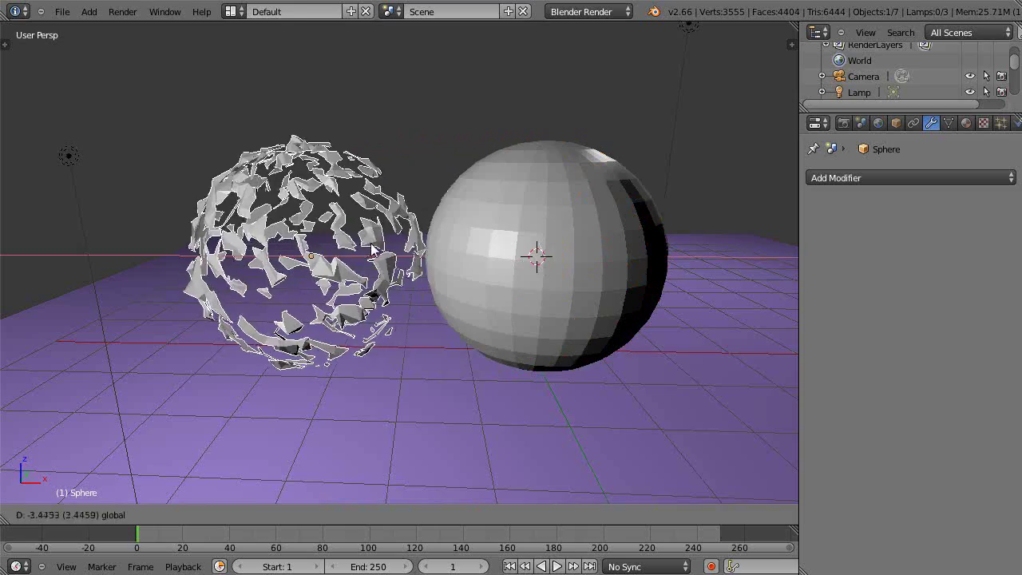
click(363, 254)
scroll(407, 265, up, 2)
mouse_move(414, 265)
middle_down()
mouse_move(447, 282)
mouse_move(429, 310)
mouse_move(413, 269)
middle_up()
Step: Delete the smooth sphere Sphere.001
right_click(639, 282)
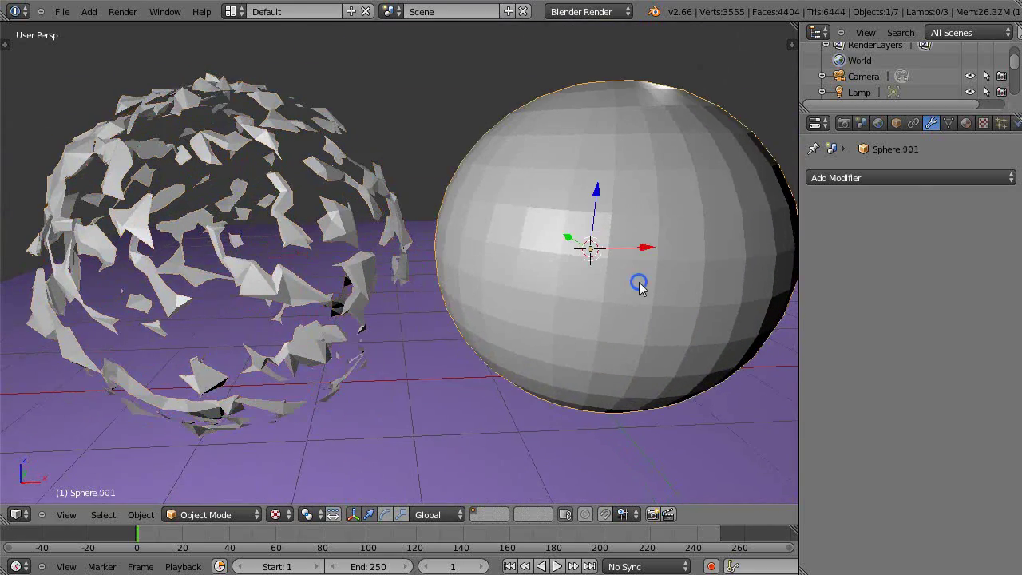
key(x)
click(642, 286)
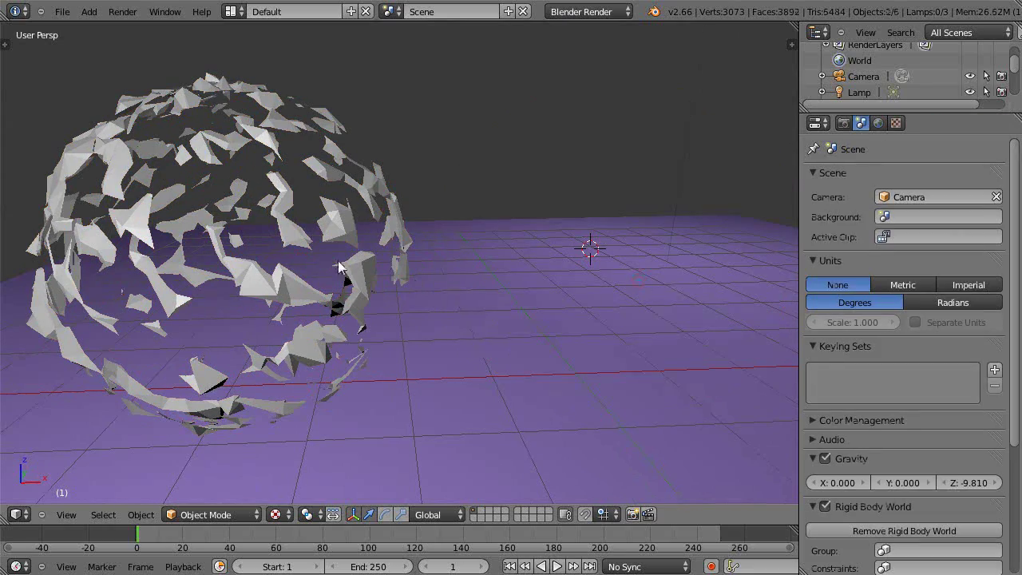
Step: Separate the fragmented shell into individual objects by loose parts and return to Object Mode
right_click(295, 277)
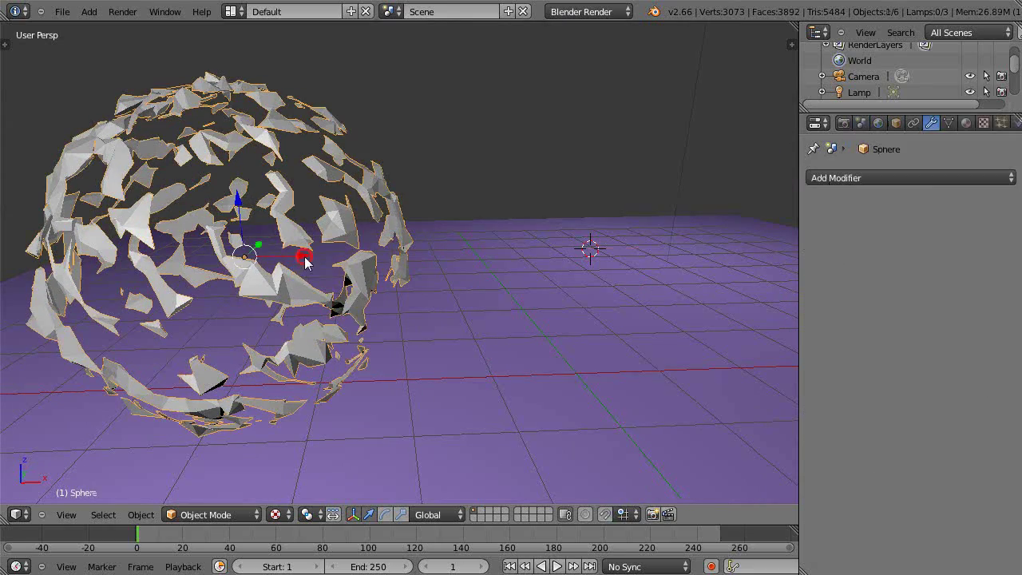
middle_drag(306, 260, 417, 352)
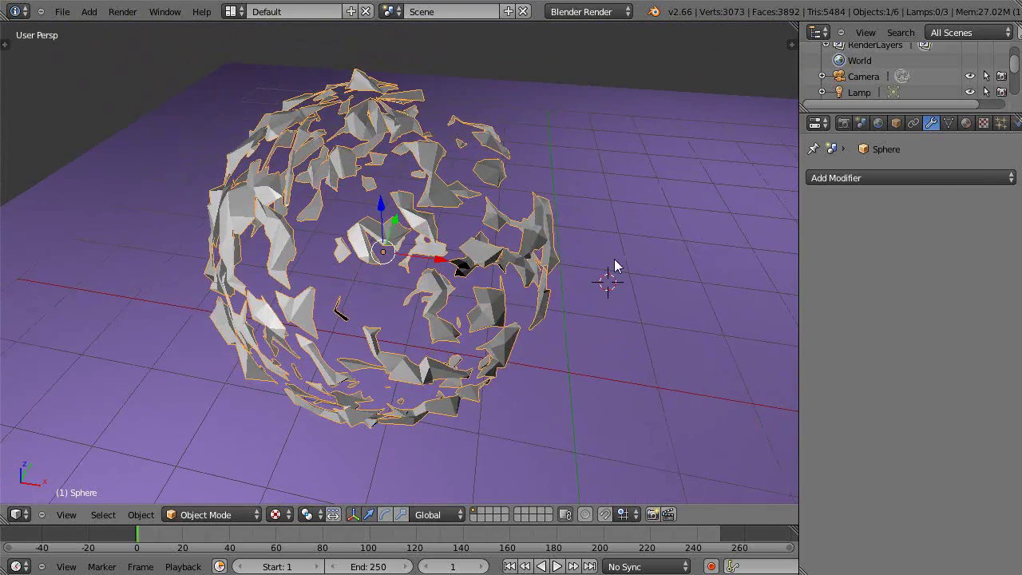
scroll(600, 264, down, 2)
scroll(599, 262, up, 2)
shift+middle_drag(606, 234, 638, 258)
key(Tab)
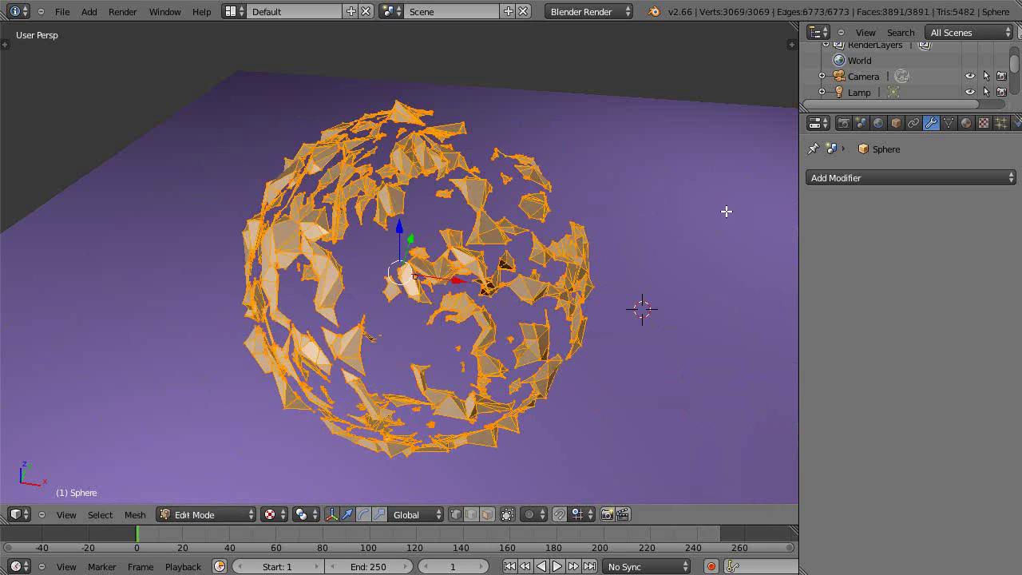
key(p)
click(683, 240)
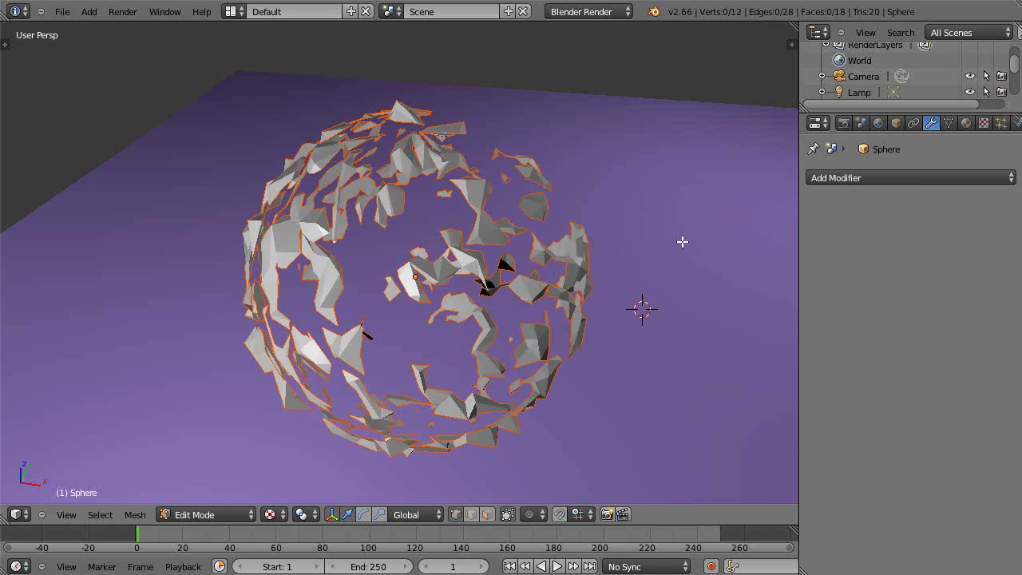
key(Tab)
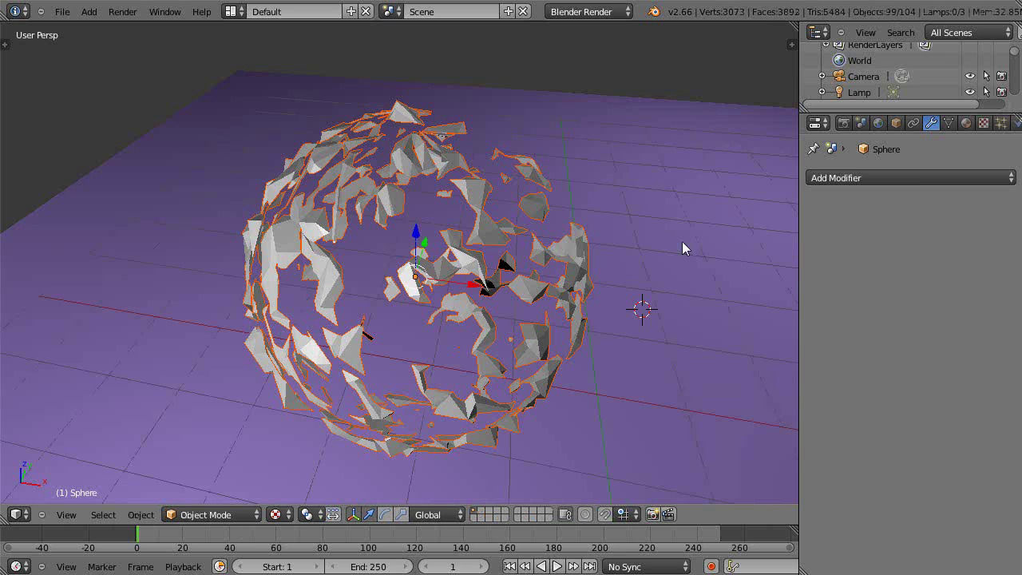
Step: Set the origin of every selected fragment to its own geometry
click(136, 515)
mouse_move(177, 445)
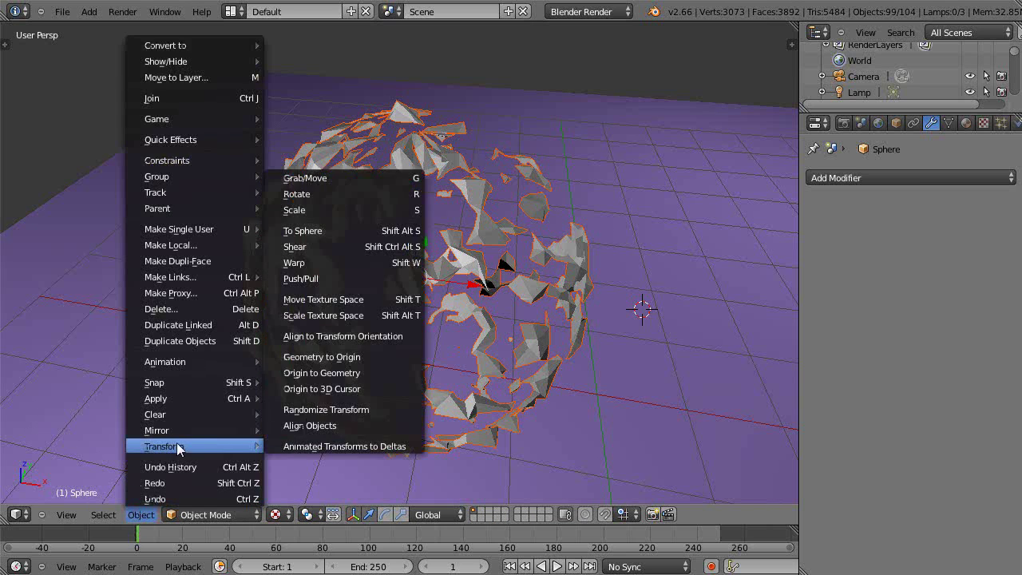
click(320, 374)
middle_drag(460, 389, 513, 336)
Step: Make all fragments active rigid bodies and raise them about 2.33 units along the Z axis
key(t)
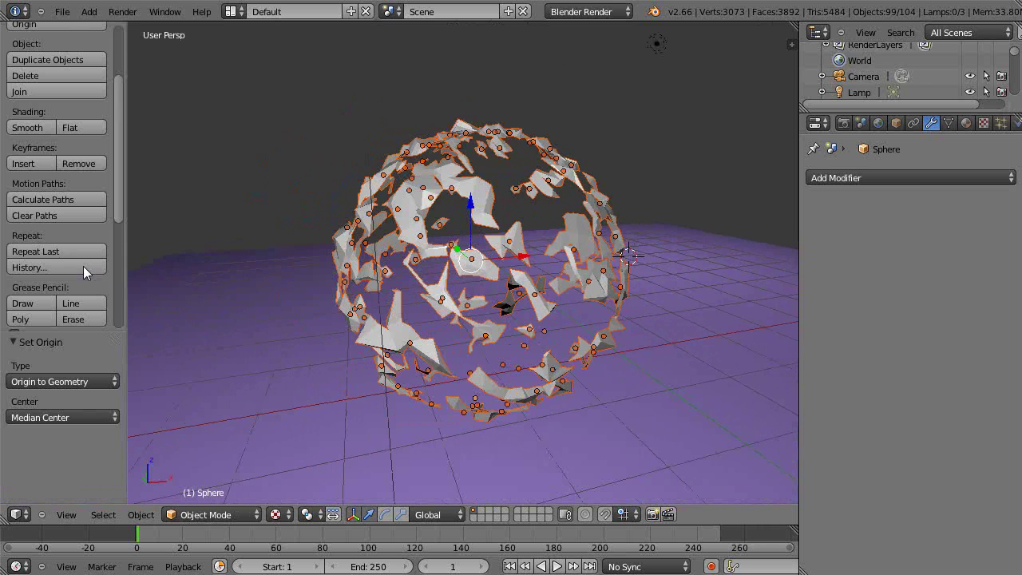
scroll(58, 318, down, 5)
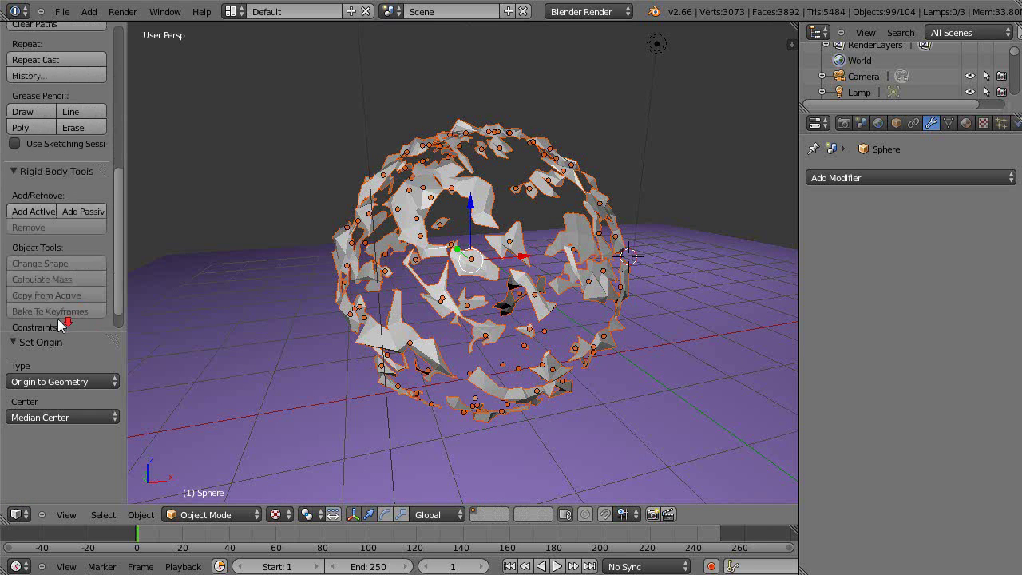
click(33, 211)
scroll(433, 356, down, 2)
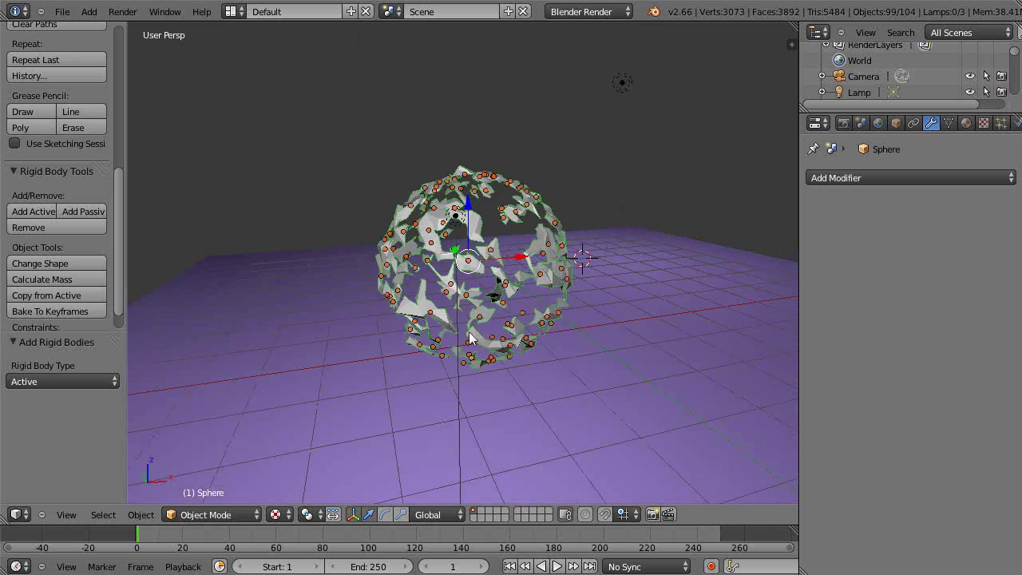
drag(470, 209, 471, 60)
Step: Make the purple ground plane a passive rigid body
scroll(552, 216, down, 1)
shift+middle_drag(552, 216, 525, 250)
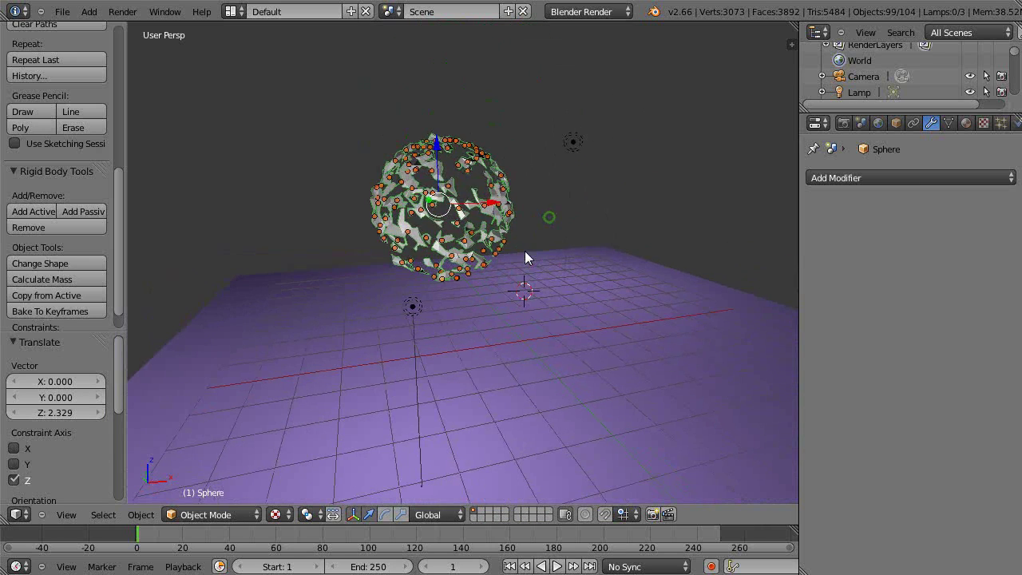
right_click(504, 372)
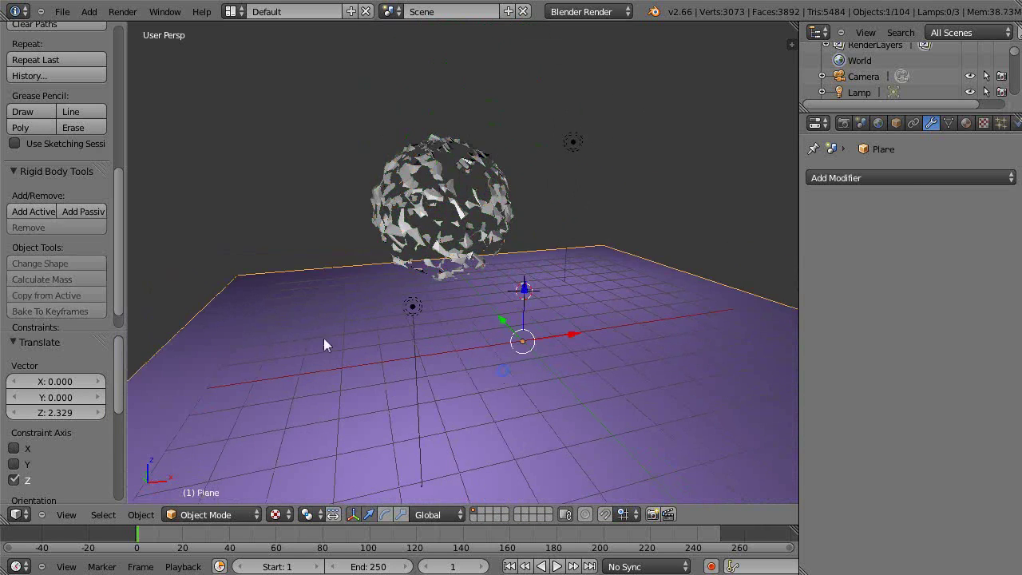
click(88, 214)
Step: Play the rigid body simulation and watch the fragments fall onto the plane from several angles
key(alt+a)
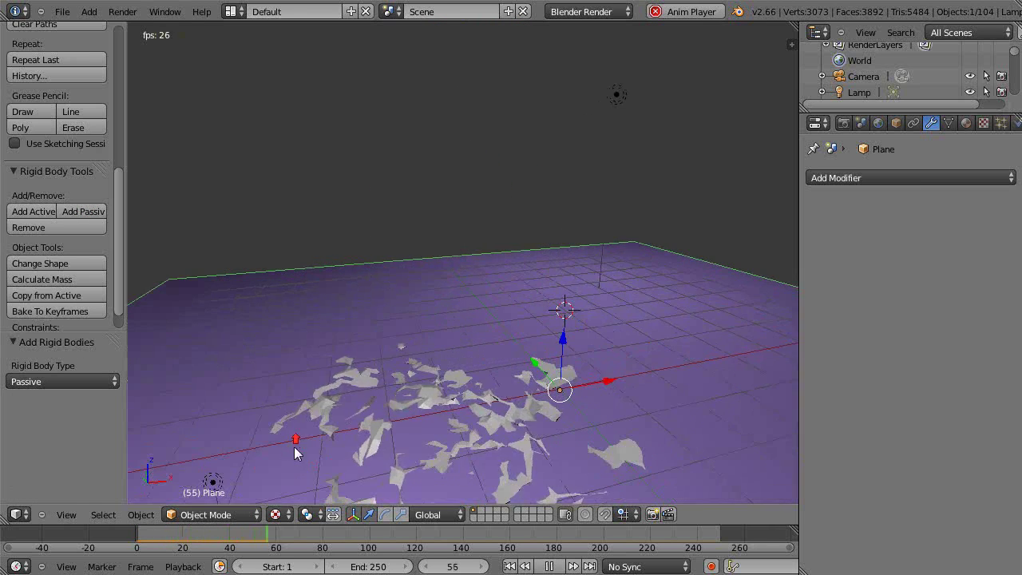
middle_drag(367, 463, 400, 316)
scroll(410, 343, up, 2)
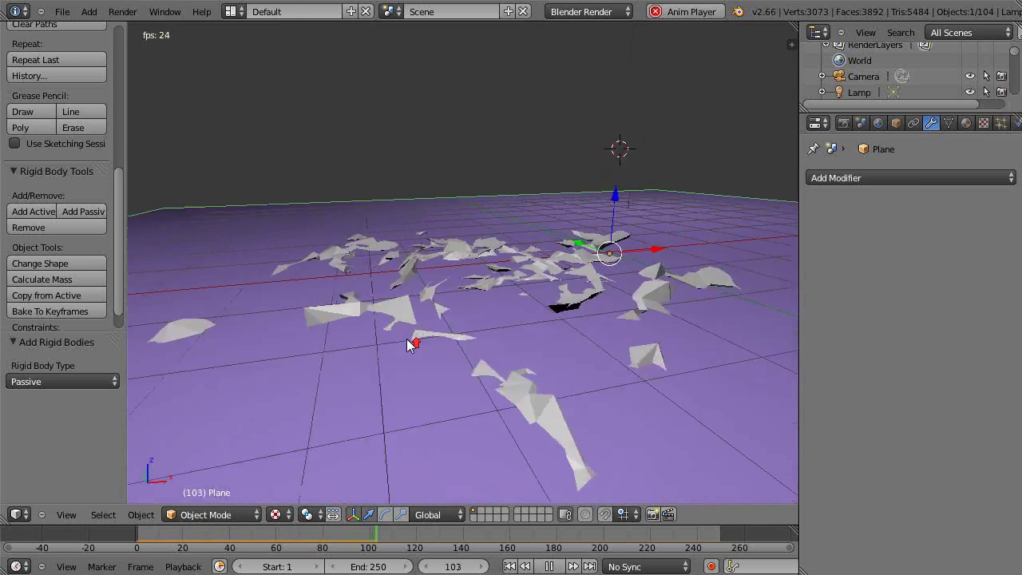
middle_drag(442, 363, 409, 404)
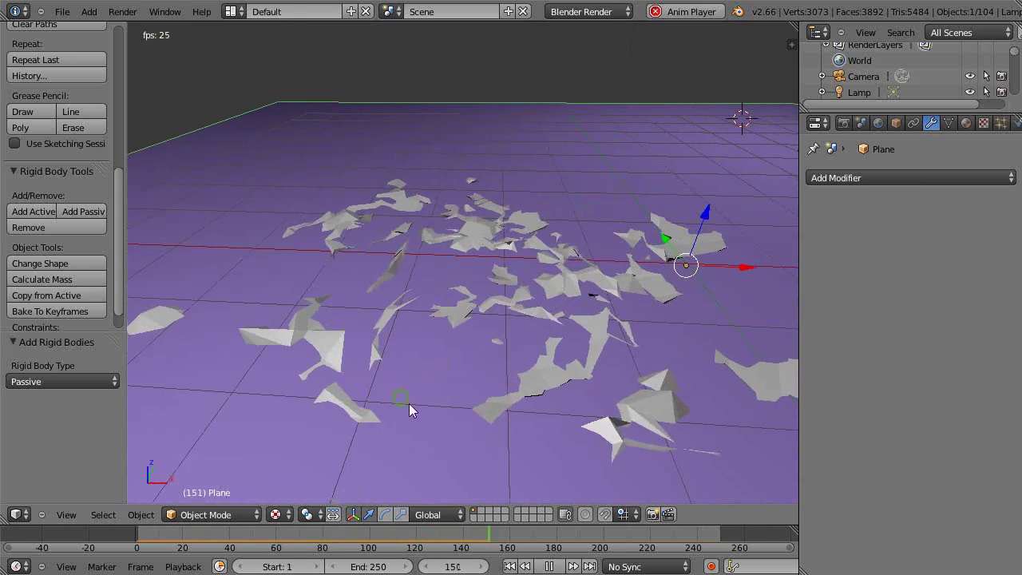
Step: Watch the fallen fragments at closer and wider range, and stop the simulation playback
scroll(428, 397, up, 3)
scroll(432, 396, down, 5)
scroll(435, 395, up, 4)
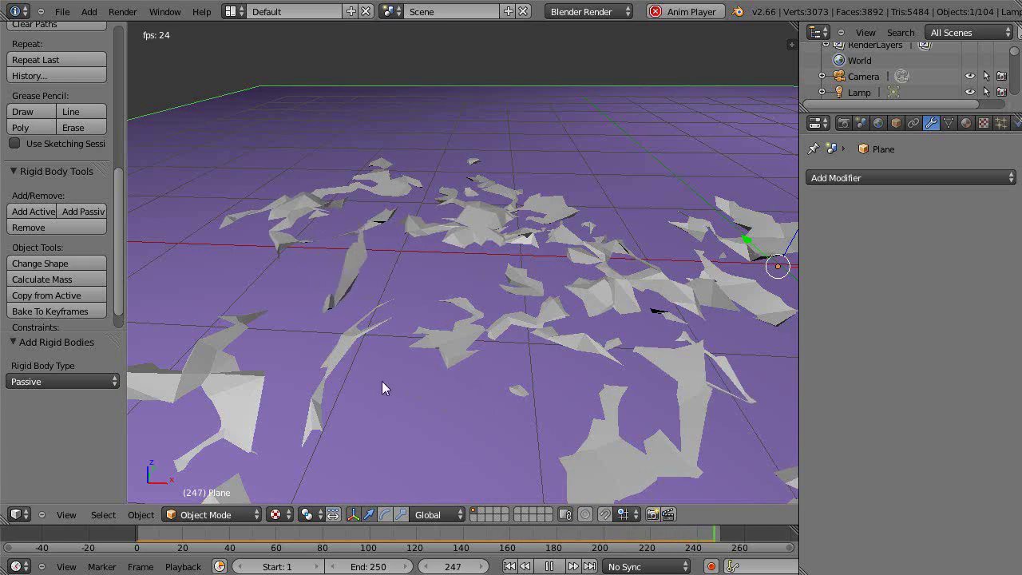
scroll(383, 380, down, 4)
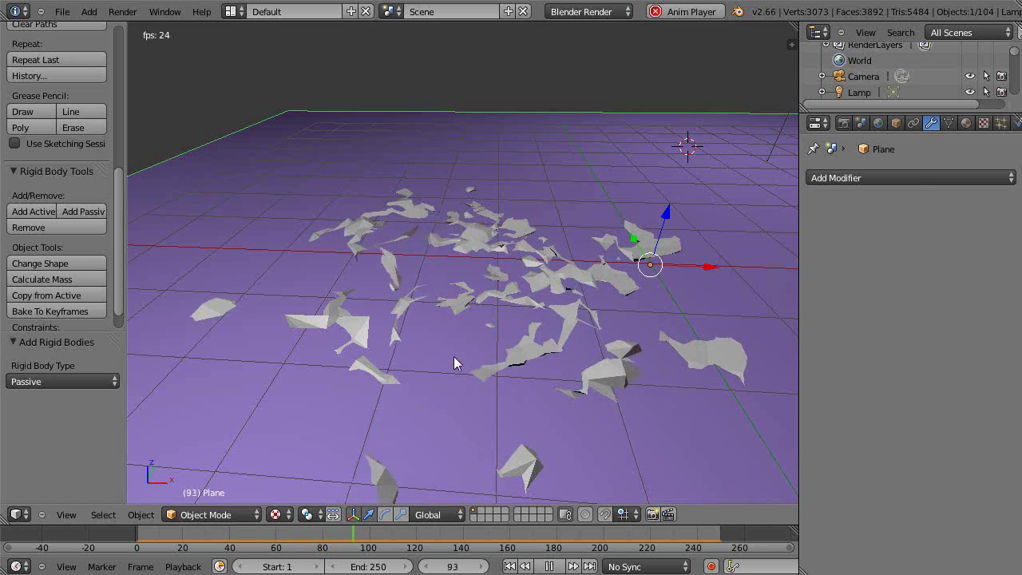
key(Escape)
Step: Undo the rigid body setup and the raising of the fragments, back to the selected separate pieces
scroll(455, 354, down, 3)
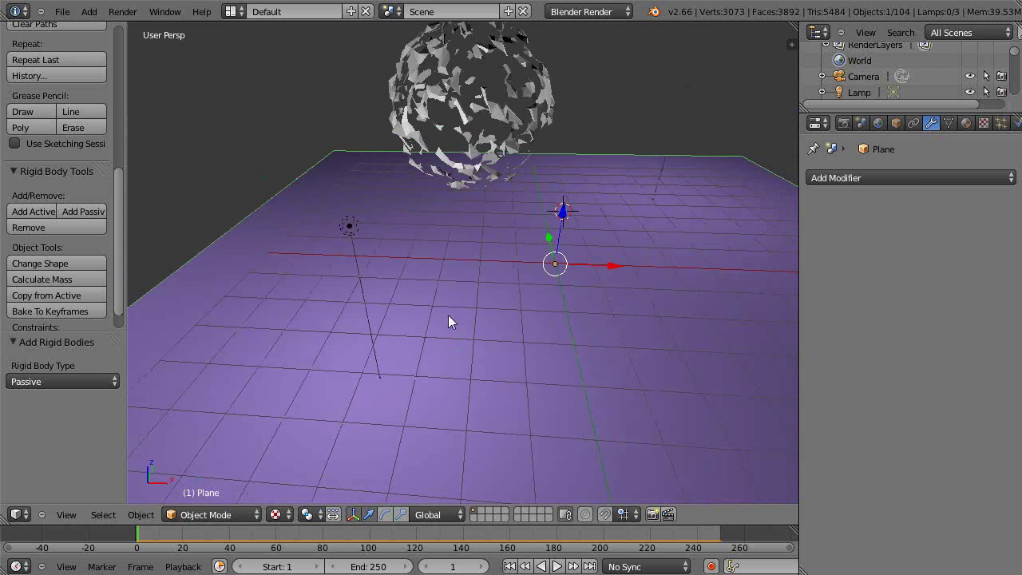
scroll(486, 281, up, 3)
scroll(475, 253, down, 4)
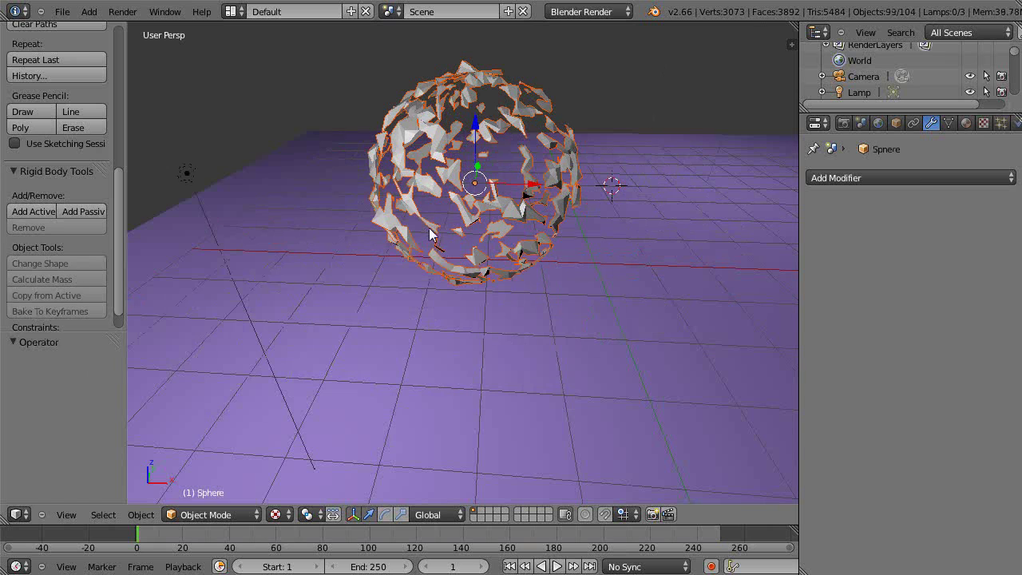
shift+middle_drag(442, 209, 459, 266)
scroll(478, 283, up, 3)
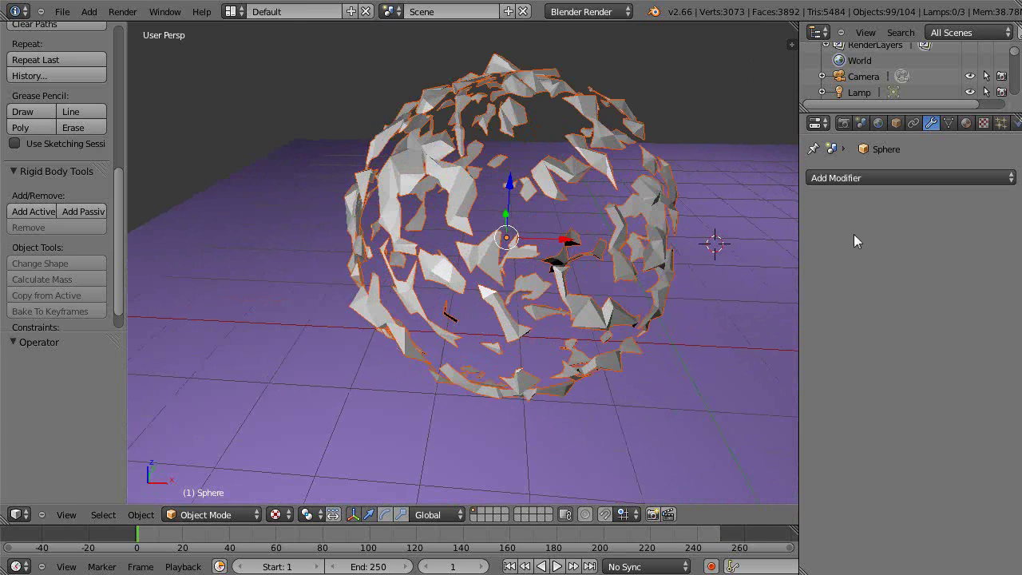
Step: Try to thicken all selected fragments with a Solidify modifier of about 0.13 thickness, and check individual fragments for the modifier
click(876, 177)
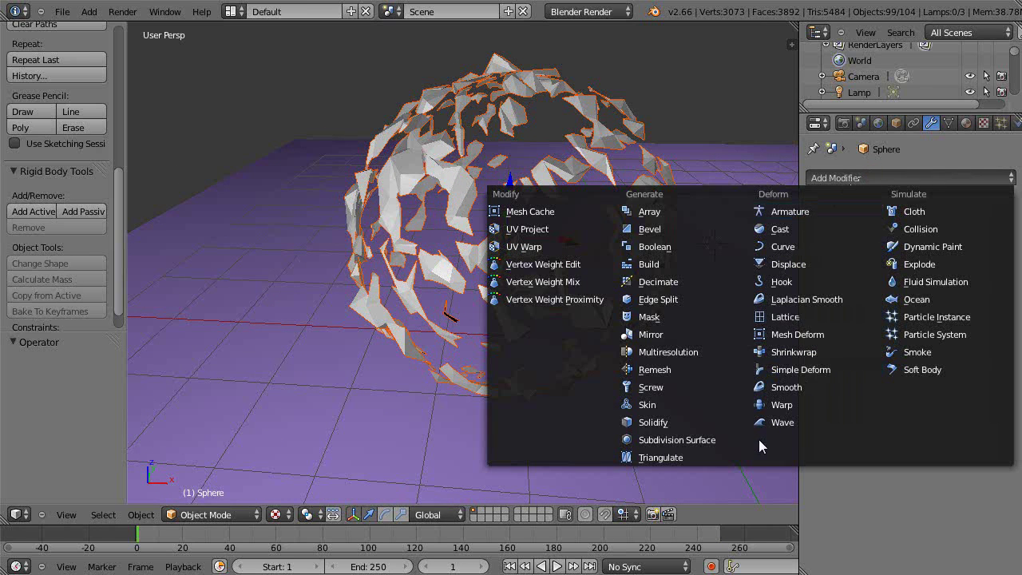
click(652, 423)
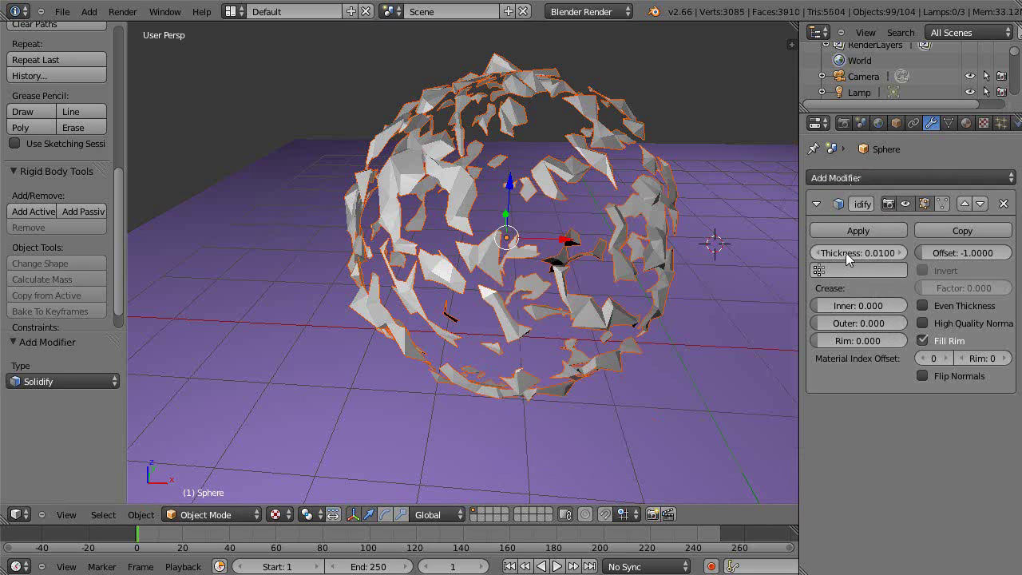
drag(855, 252, 885, 254)
drag(817, 260, 874, 285)
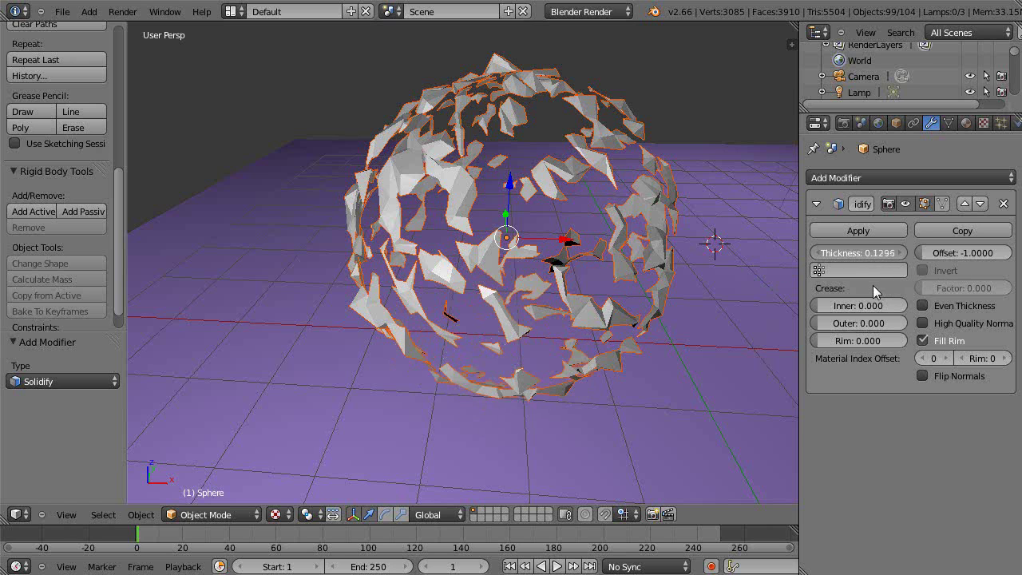
right_click(584, 311)
right_click(526, 292)
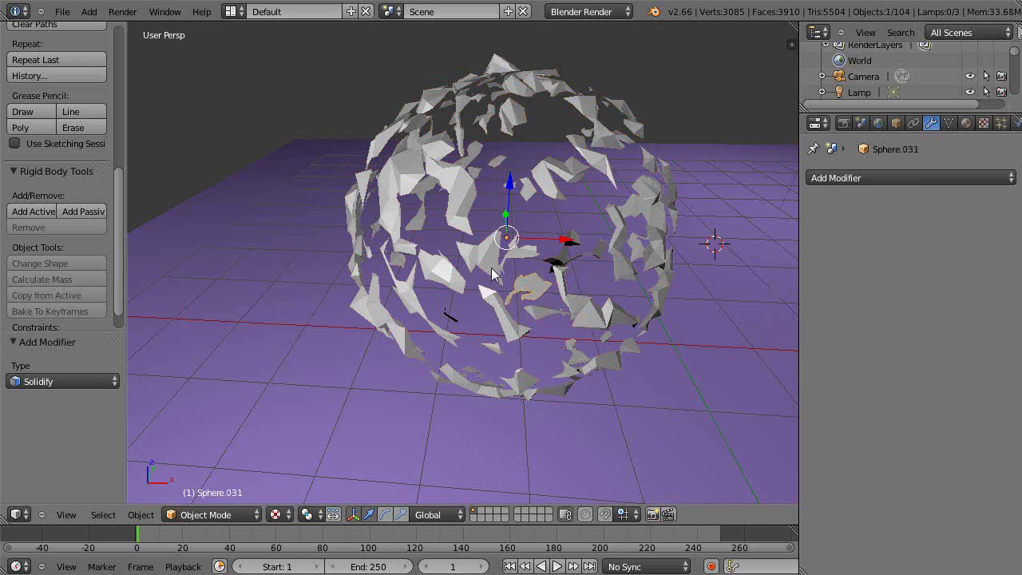
right_click(492, 269)
middle_drag(513, 307, 513, 270)
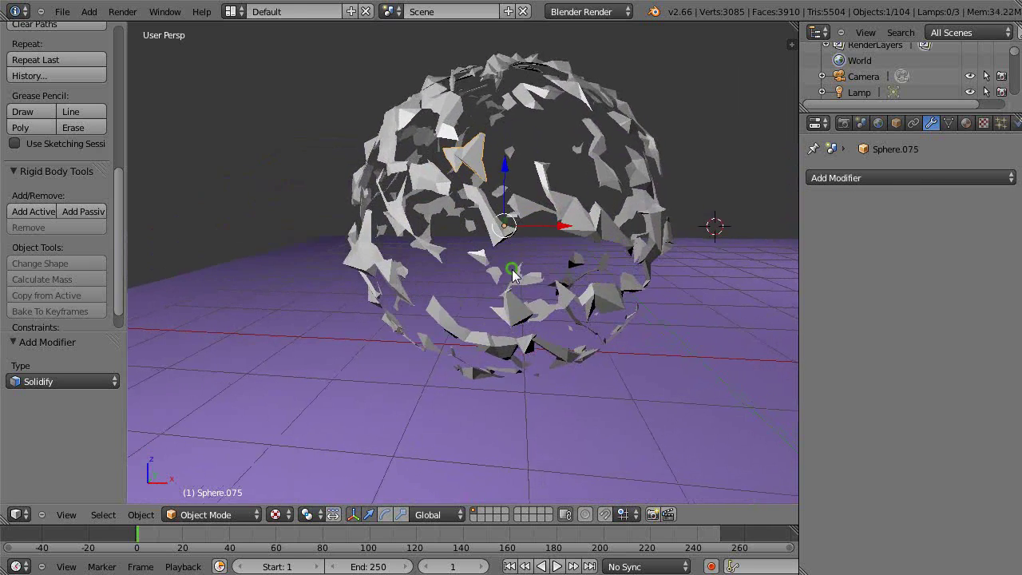
Step: Undo the Solidify modifier and the separation into pieces, back to the single sphere mesh
key(ctrl+z)
key(ctrl+z)
key(ctrl+z)
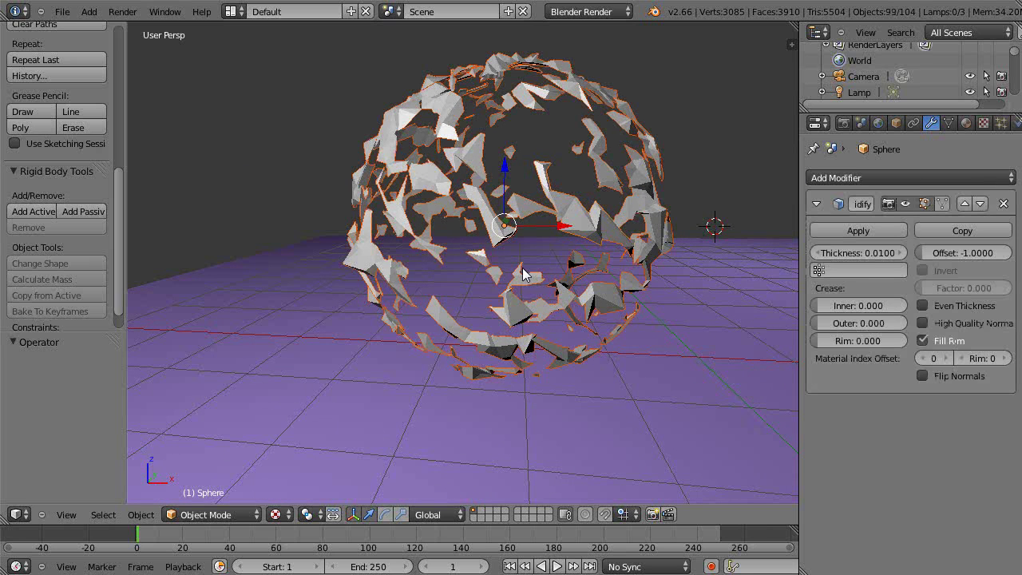
key(ctrl+z)
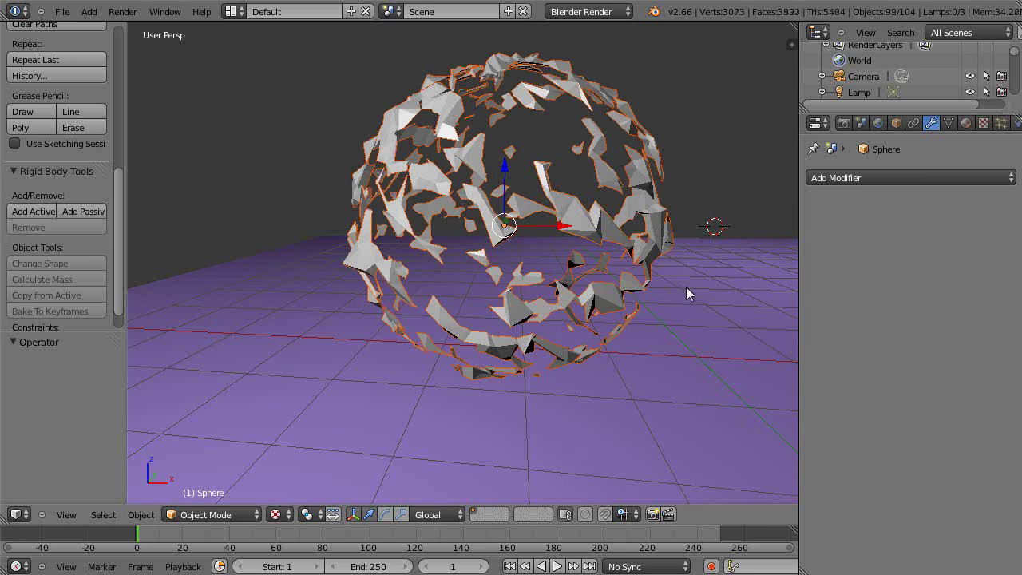
middle_drag(626, 296, 658, 293)
Step: Thicken the single fragmented sphere with a Solidify modifier of about 0.0557 thickness and apply the modifier
click(863, 179)
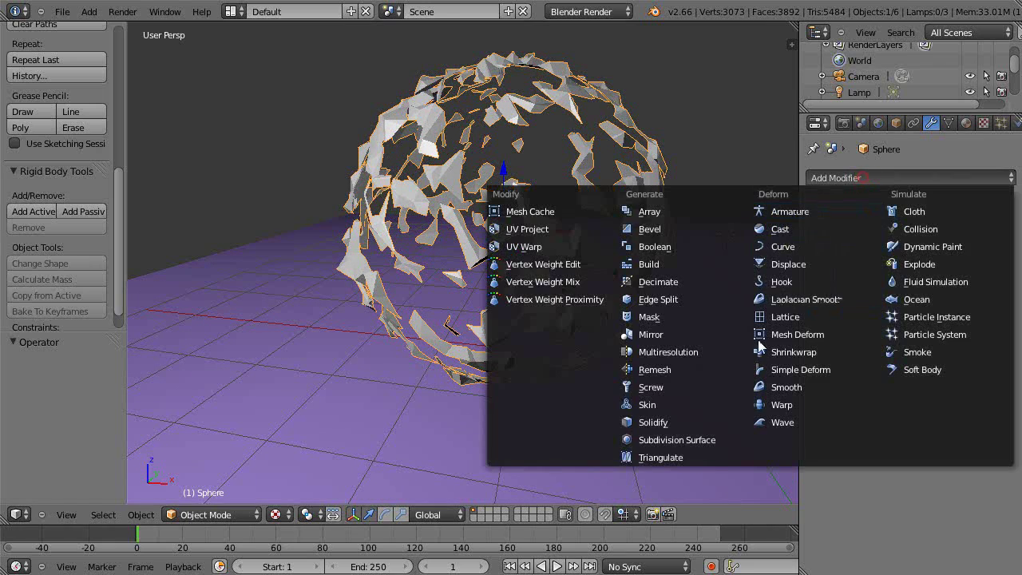
click(655, 423)
drag(864, 252, 890, 254)
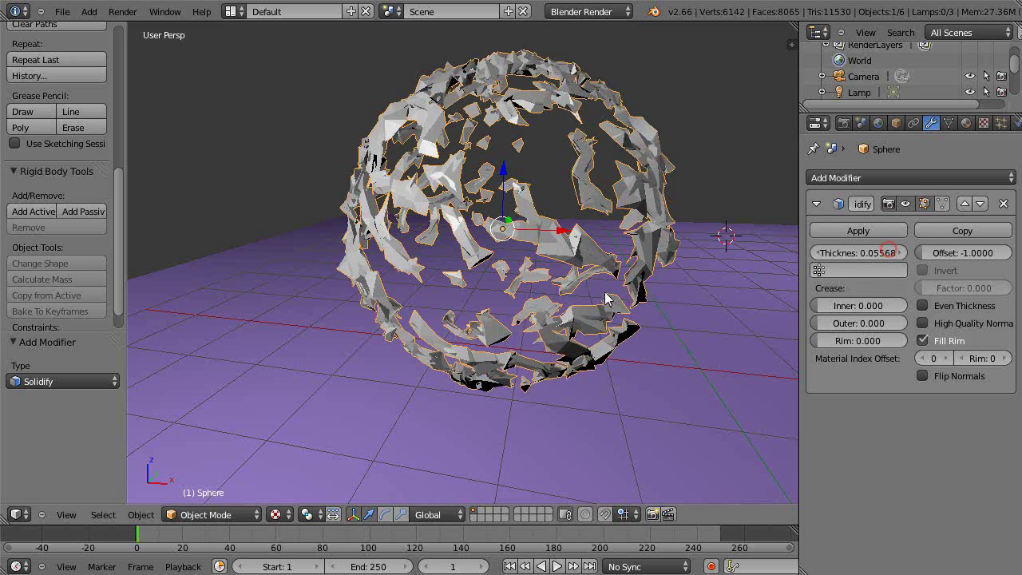
scroll(600, 292, down, 3)
scroll(668, 235, up, 2)
click(853, 230)
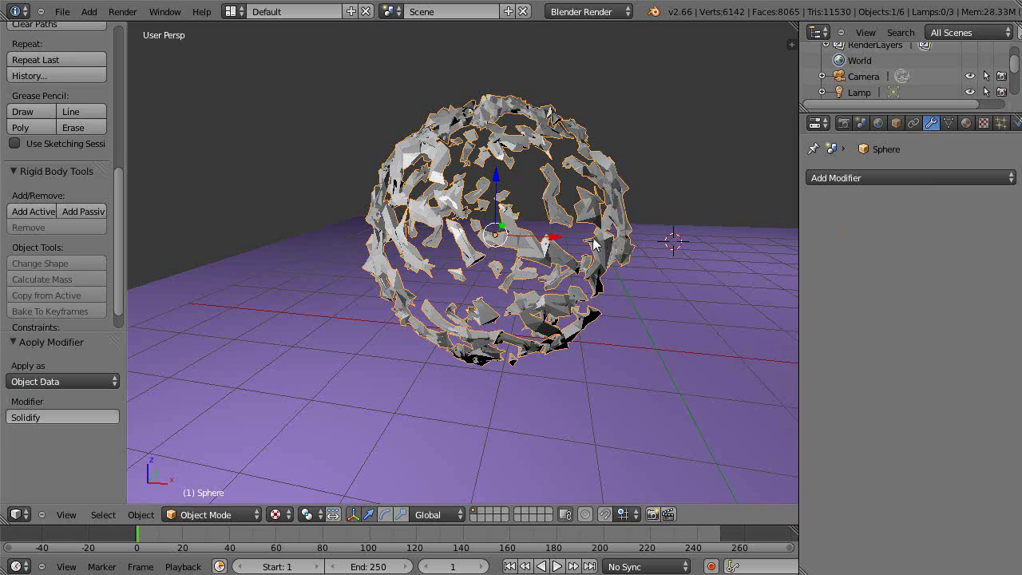
Step: Separate the thickened sphere mesh by loose parts and return to Object Mode
key(Tab)
key(p)
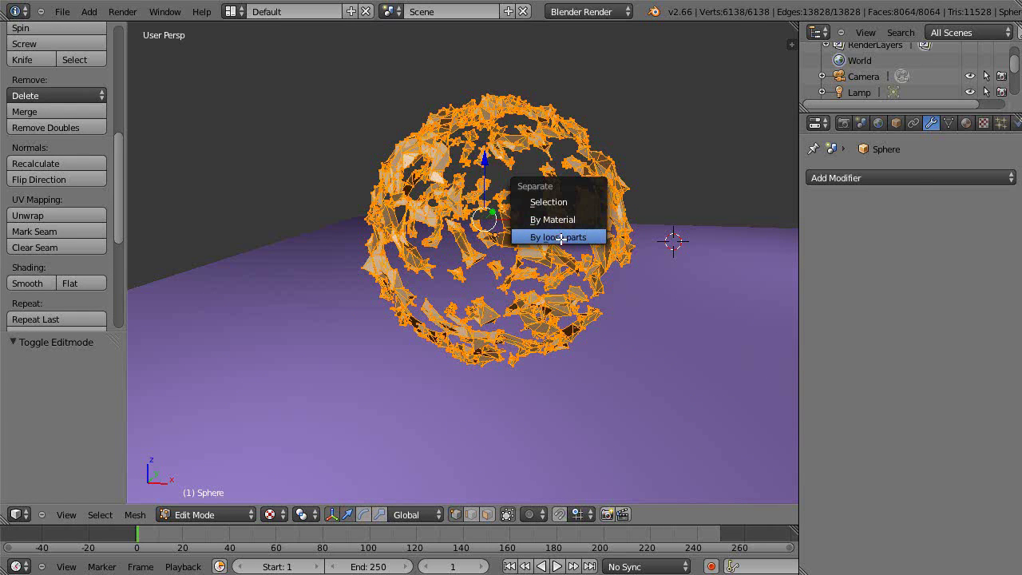
click(561, 237)
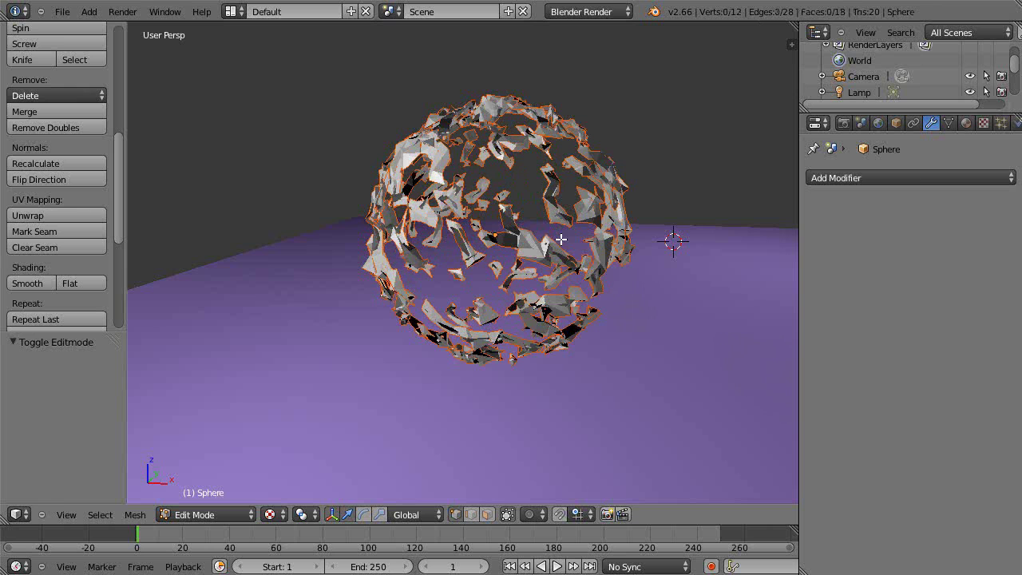
key(Tab)
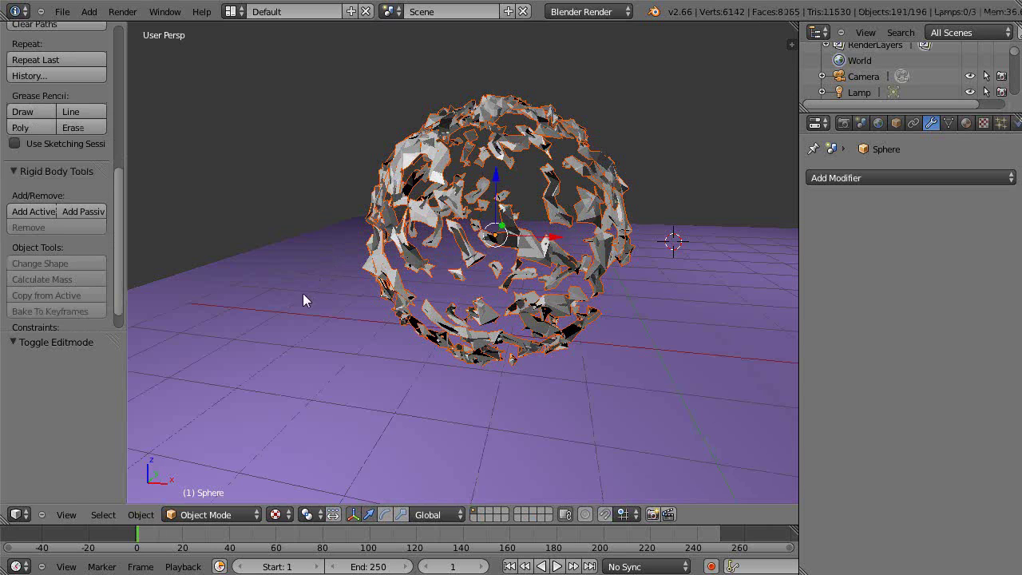
Step: Set the origin of each thickened fragment to its own geometry
click(149, 513)
mouse_move(183, 449)
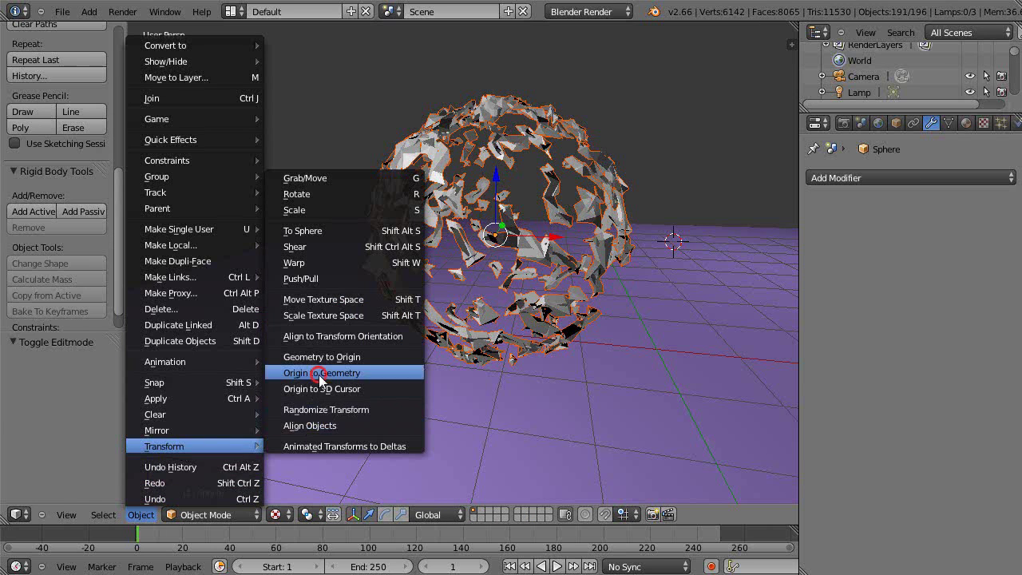
click(319, 373)
scroll(501, 338, up, 1)
scroll(500, 338, down, 2)
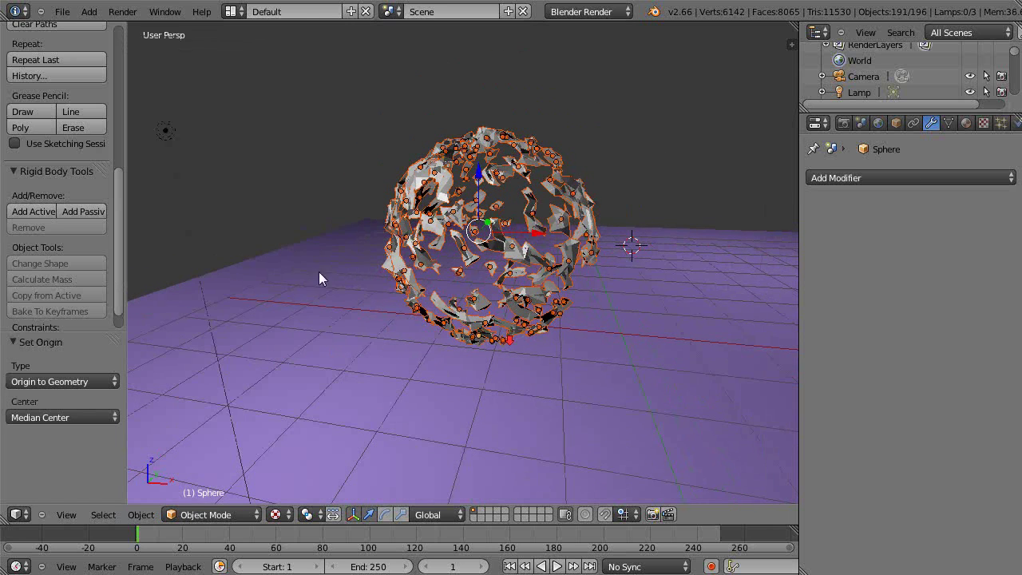
Step: Make all thickened fragments active rigid bodies and raise them about 4.85 units along the Z axis
click(32, 211)
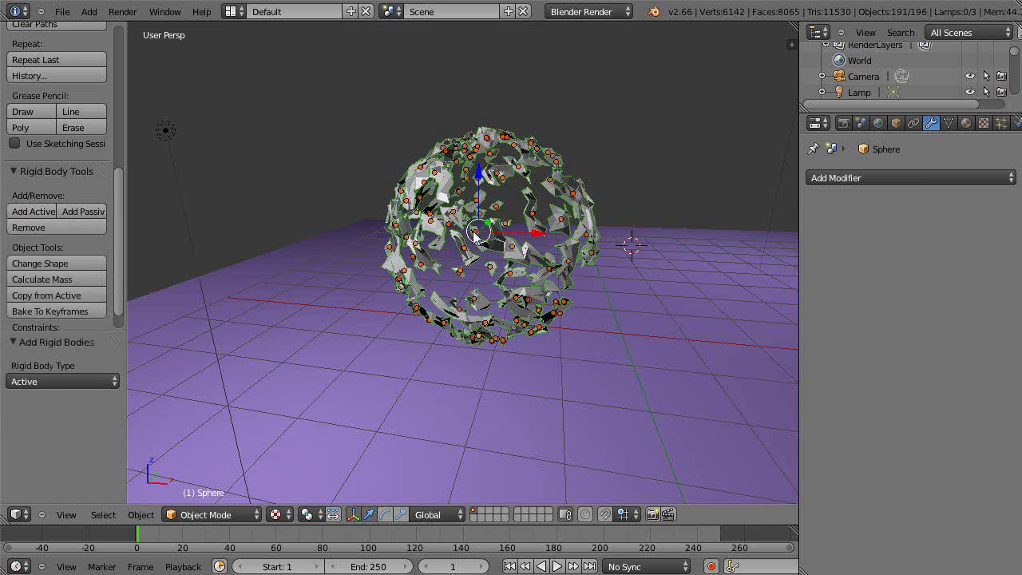
scroll(490, 262, down, 4)
drag(478, 198, 471, 44)
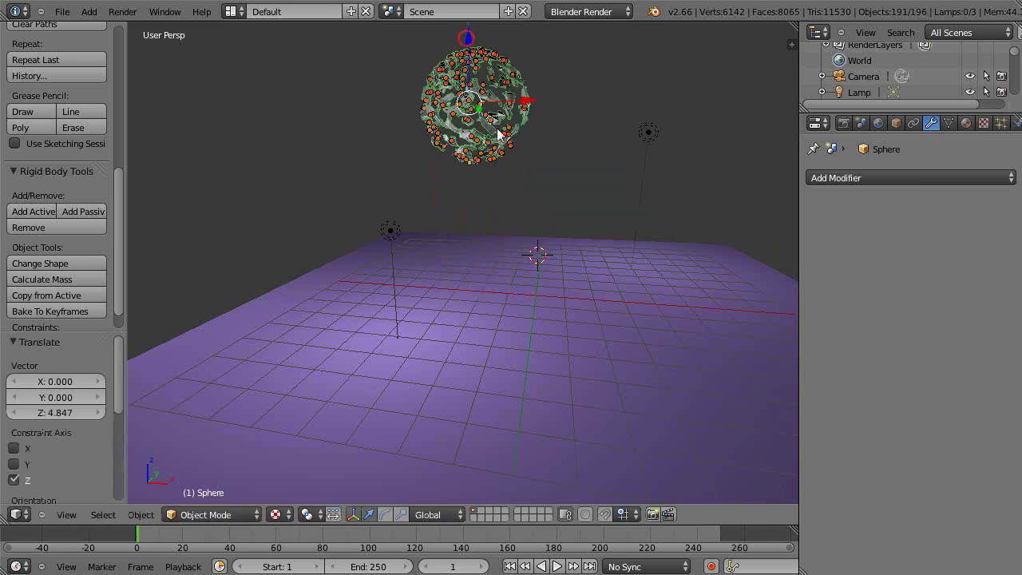
Step: Add the purple ground plane as a passive rigid body again
right_click(471, 369)
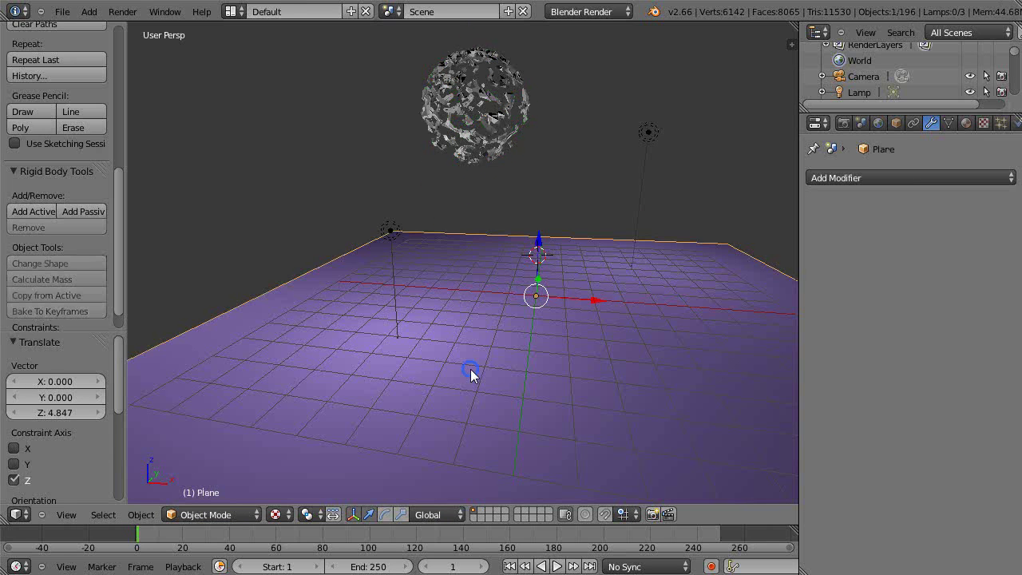
click(84, 211)
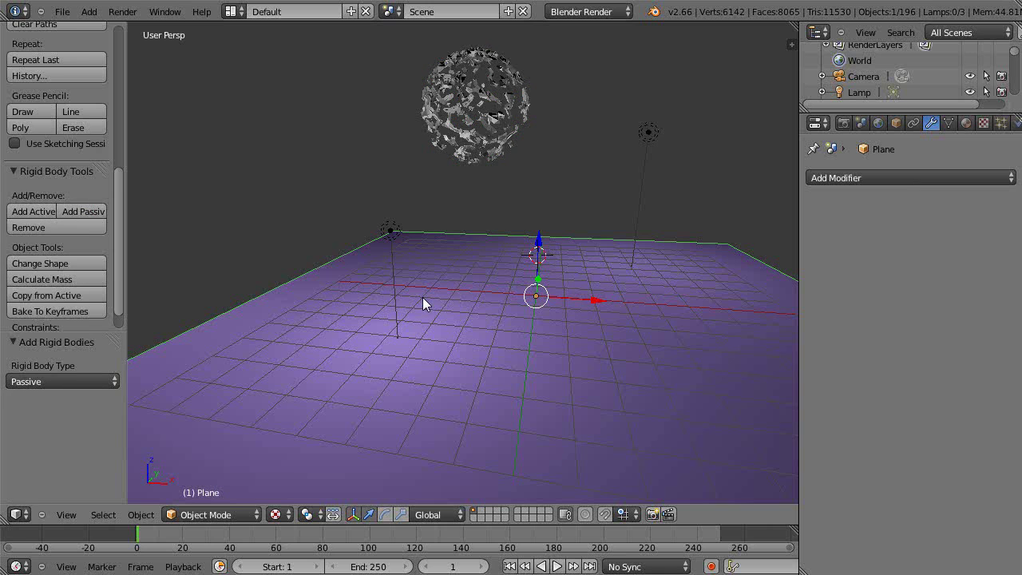
Step: Maximize the 3D view, hide the tool shelf, and play the simulation of the thickened fragments briefly
key(ctrl+Up)
key(t)
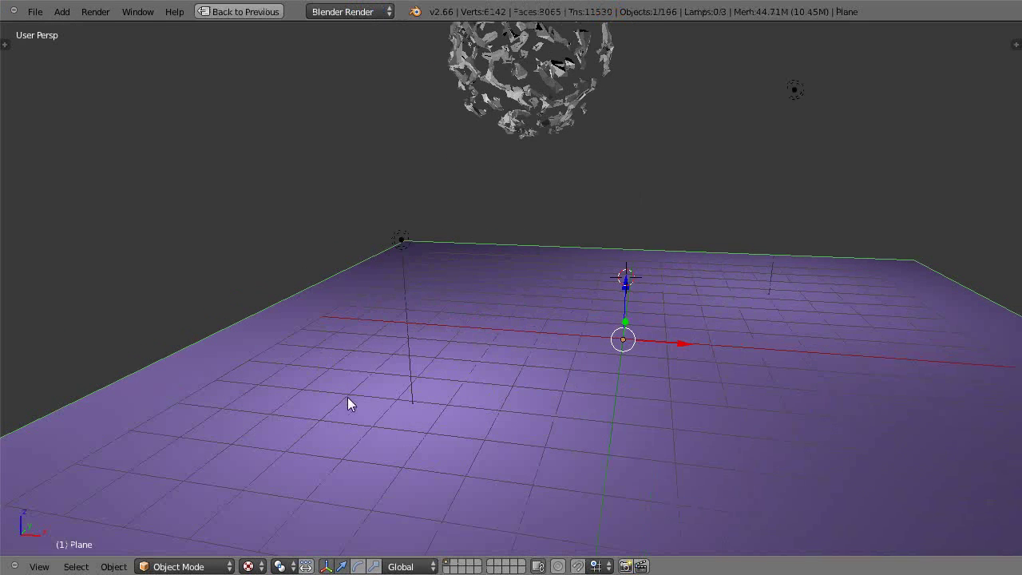
key(alt+a)
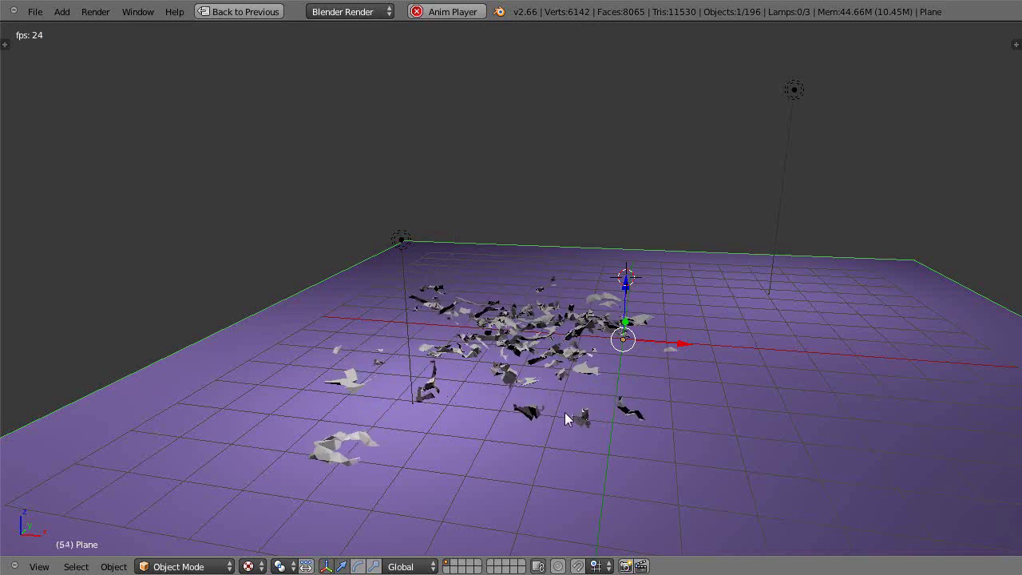
key(Escape)
Step: Frame the whole sphere above the plane, replay the simulation and examine the fallen thick fragments from several angles and distances
scroll(565, 414, down, 4)
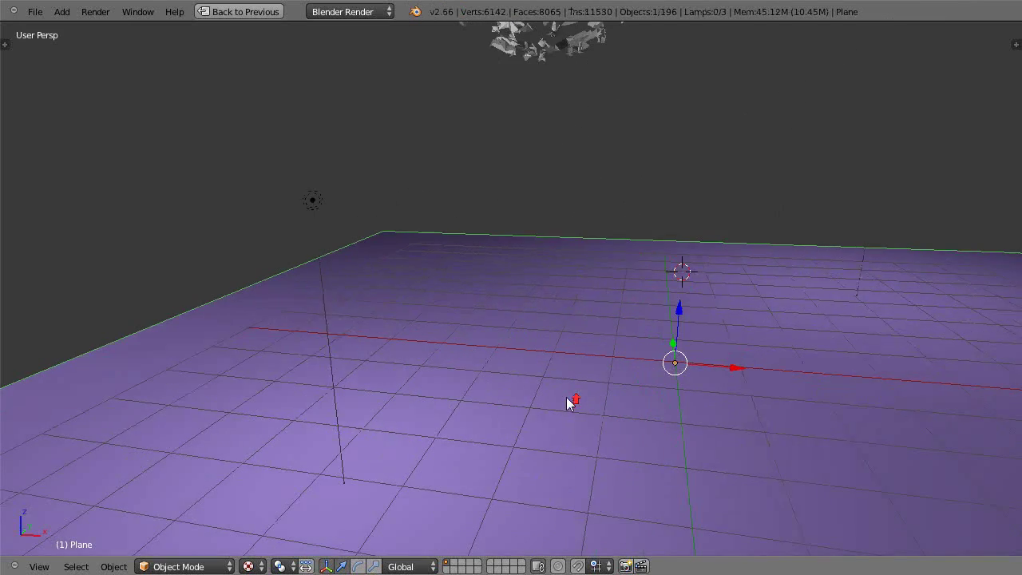
shift+middle_drag(558, 323, 540, 399)
scroll(540, 396, up, 4)
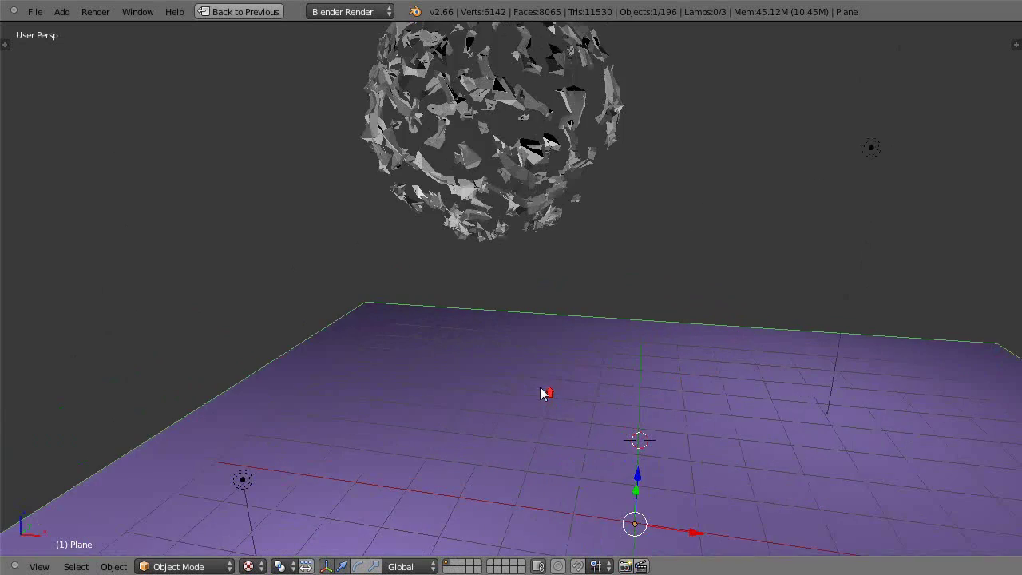
scroll(541, 375, down, 3)
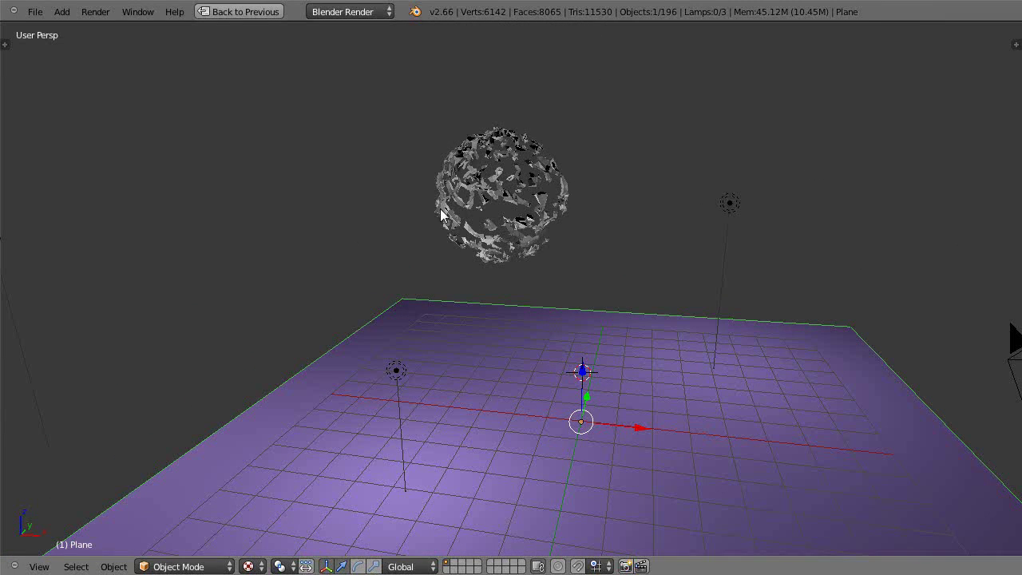
key(alt+a)
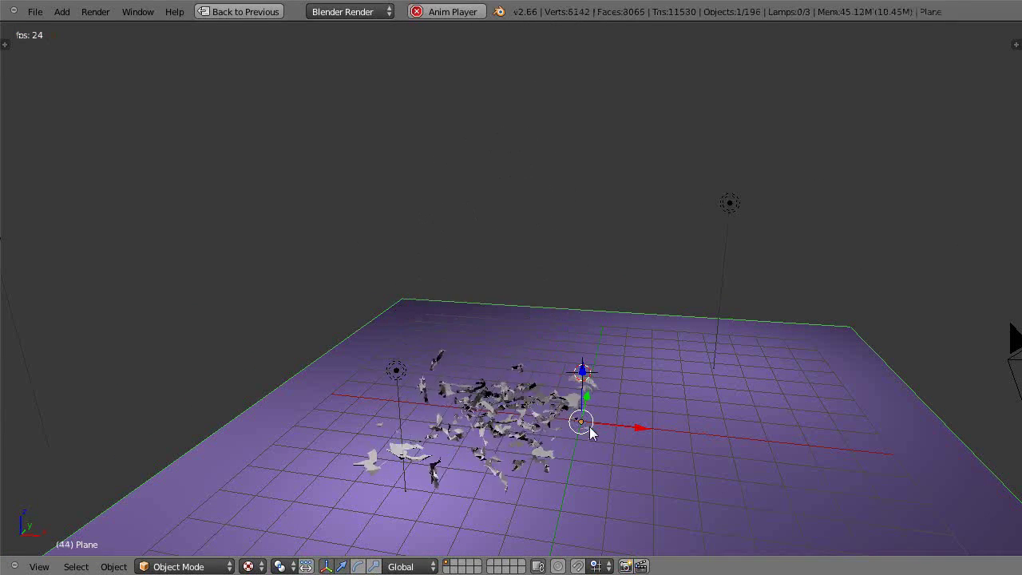
middle_drag(589, 427, 631, 257)
middle_drag(639, 323, 594, 303)
scroll(583, 390, up, 3)
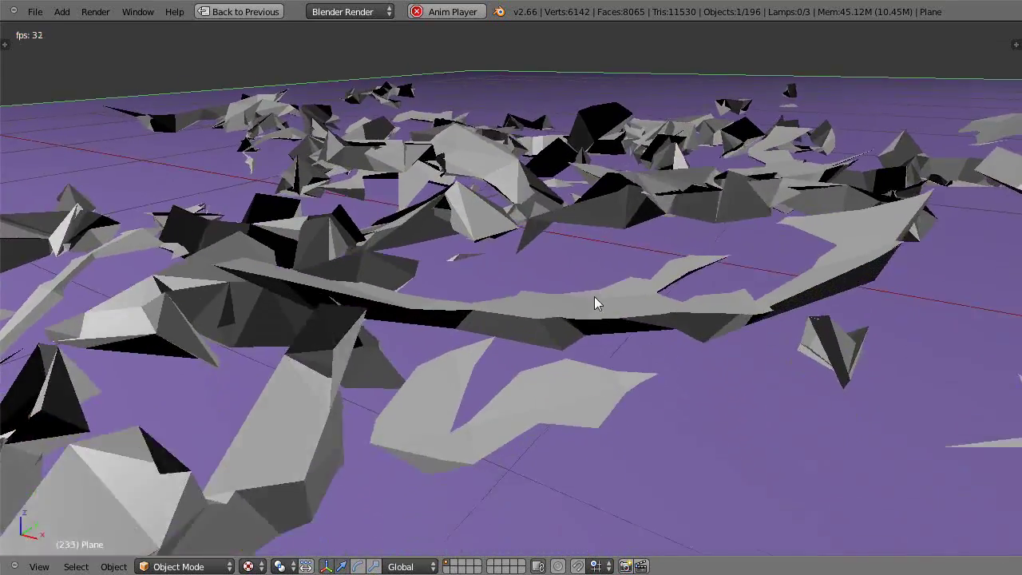
scroll(595, 308, down, 2)
scroll(594, 307, up, 2)
scroll(594, 307, down, 3)
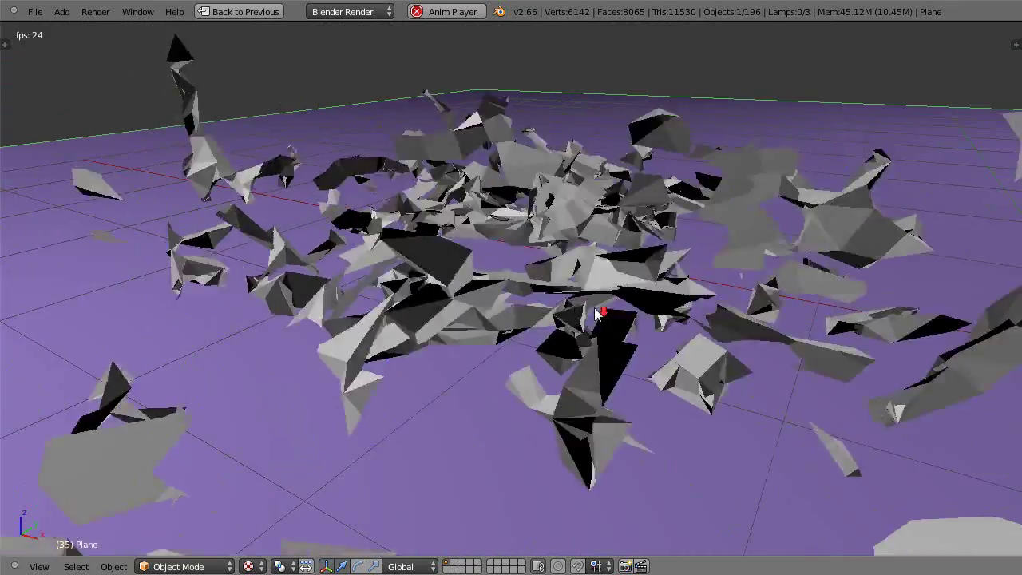
middle_drag(537, 343, 536, 340)
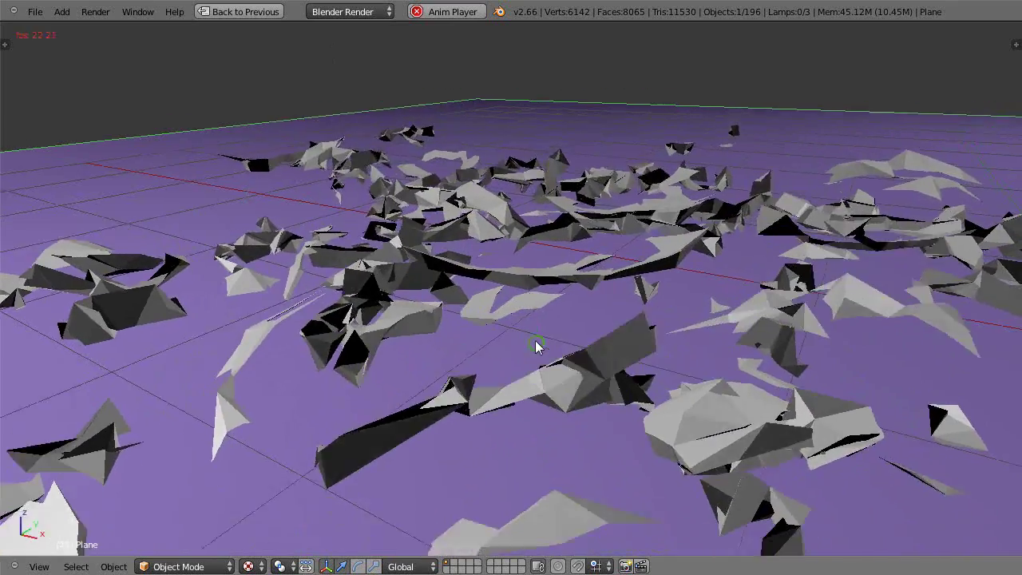
middle_drag(513, 406, 529, 445)
scroll(518, 409, down, 3)
middle_drag(513, 407, 498, 370)
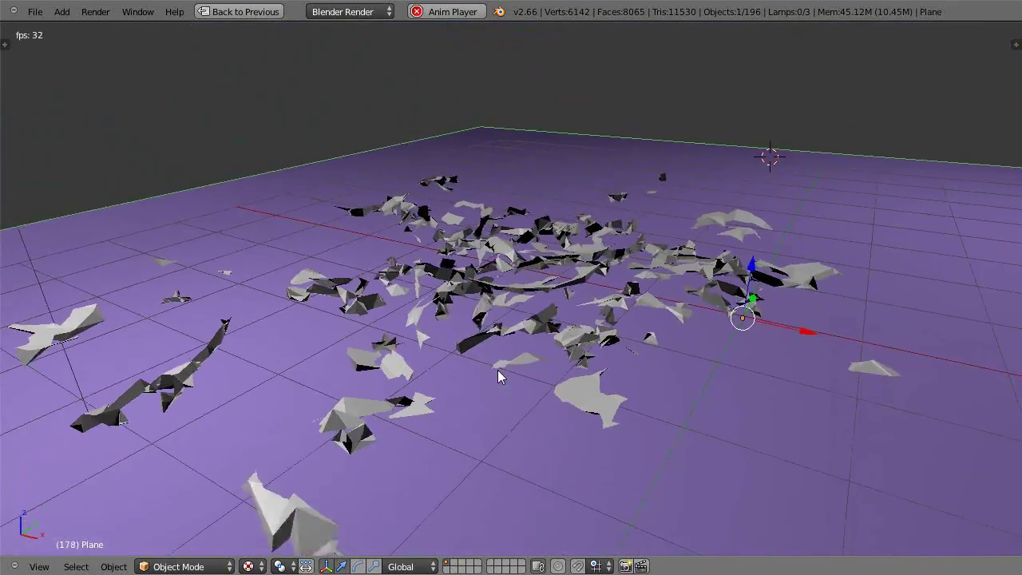
scroll(507, 385, down, 3)
scroll(511, 406, up, 3)
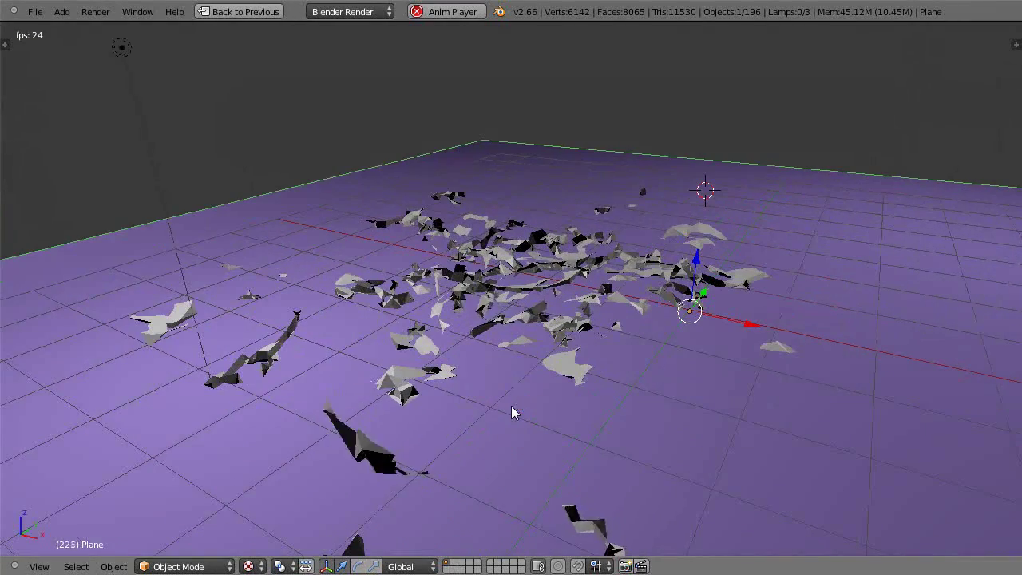